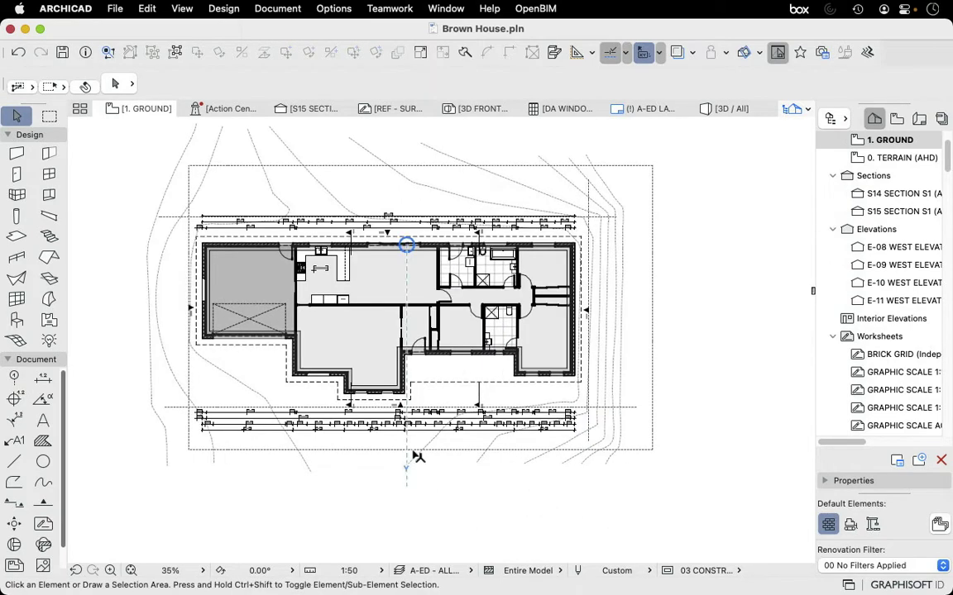
scroll(417, 457, up, 2)
scroll(467, 470, down, 3)
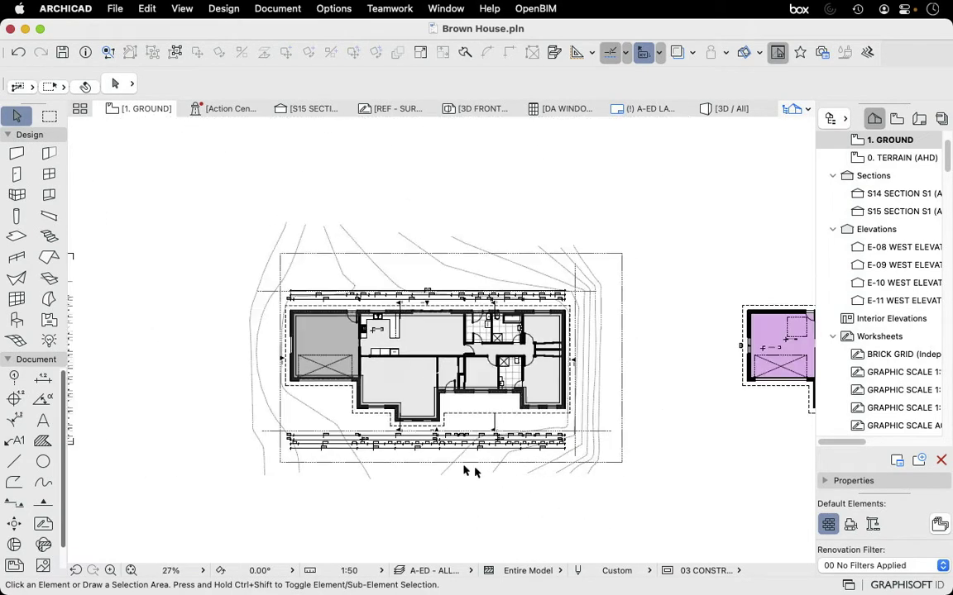
scroll(468, 469, up, 3)
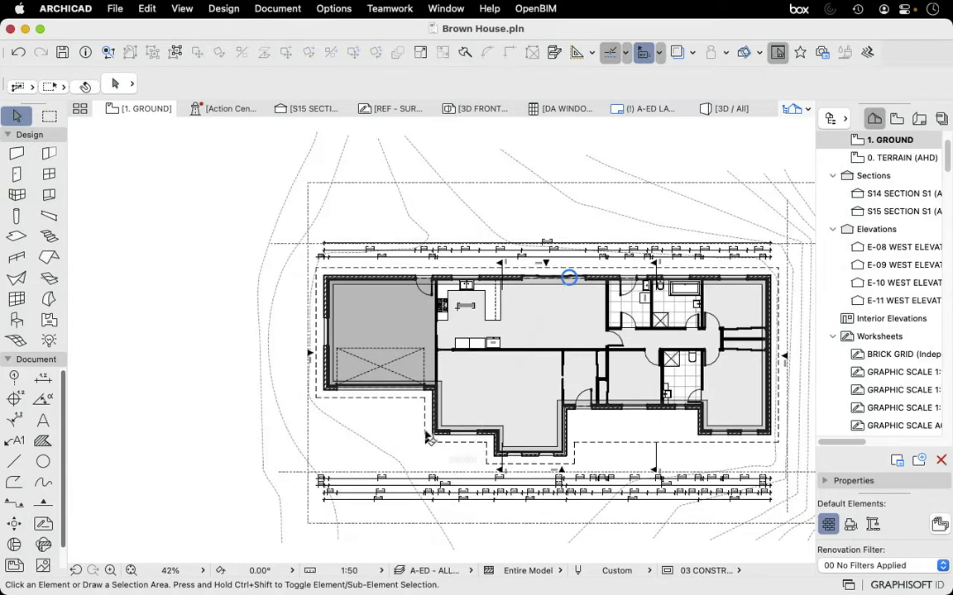
- Dimension the stepped front walls of the living area with a vertical linear chain placed outside the garage's side wall
scroll(364, 391, up, 2)
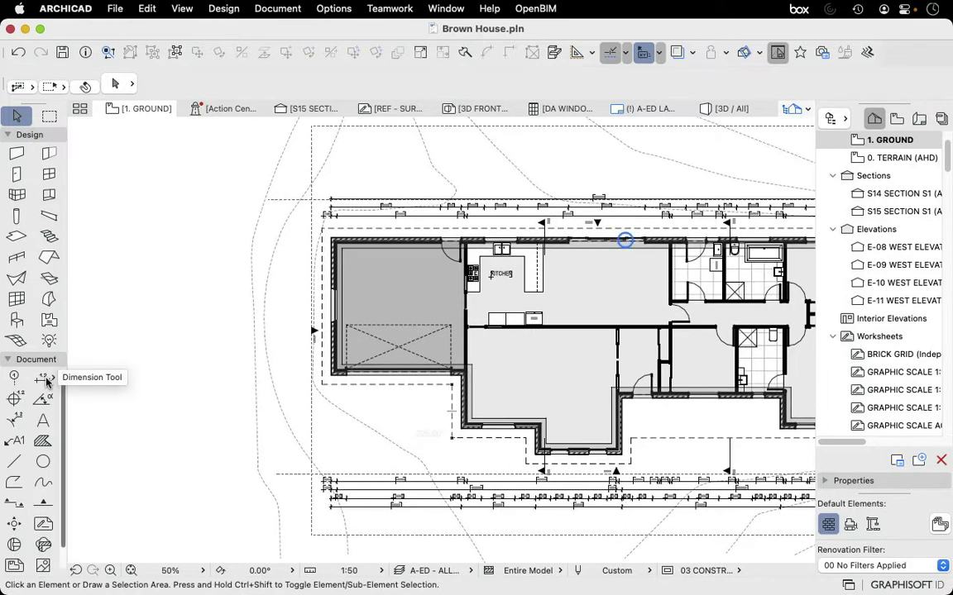
click(44, 379)
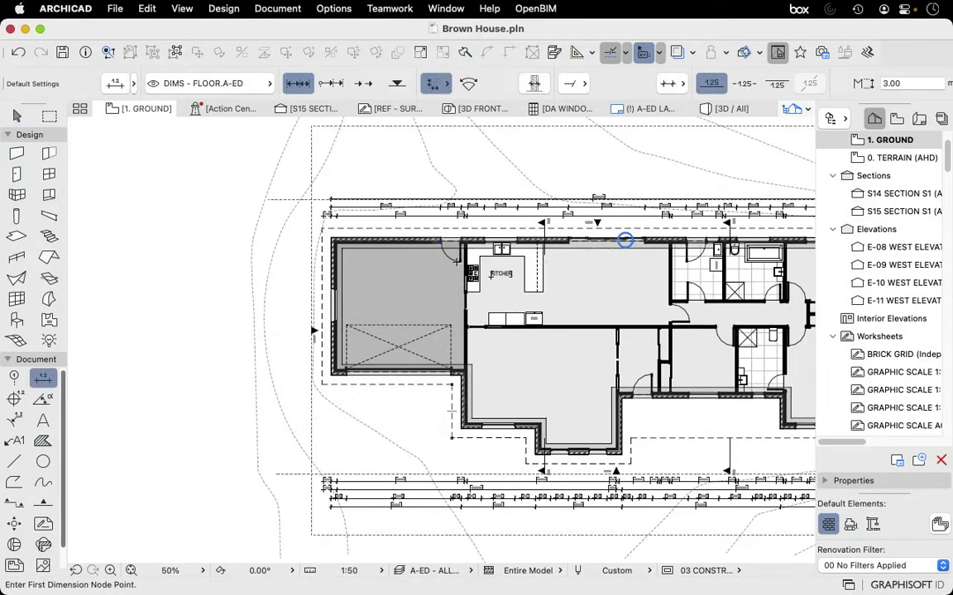
scroll(380, 273, up, 3)
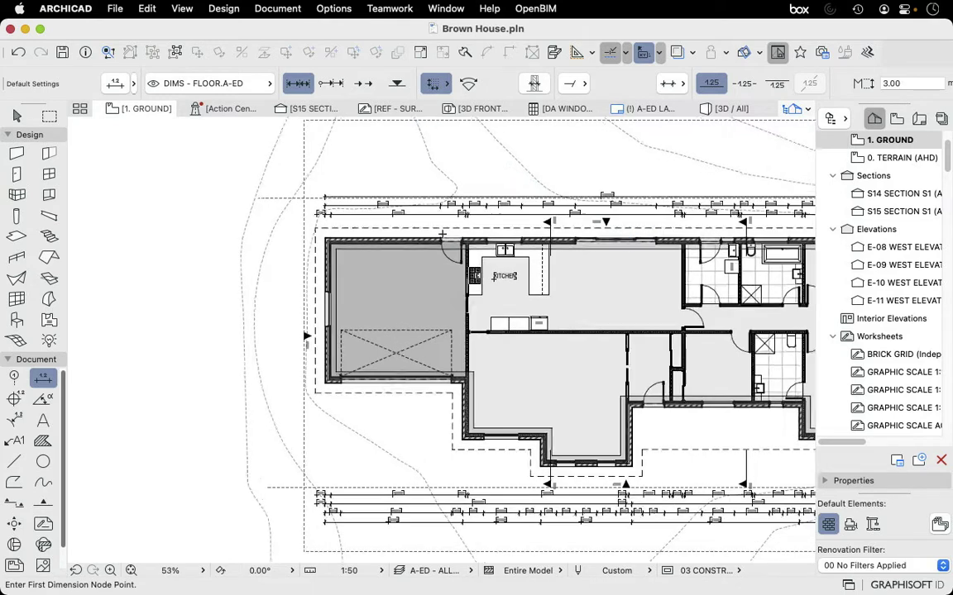
scroll(377, 278, down, 1)
scroll(378, 278, up, 3)
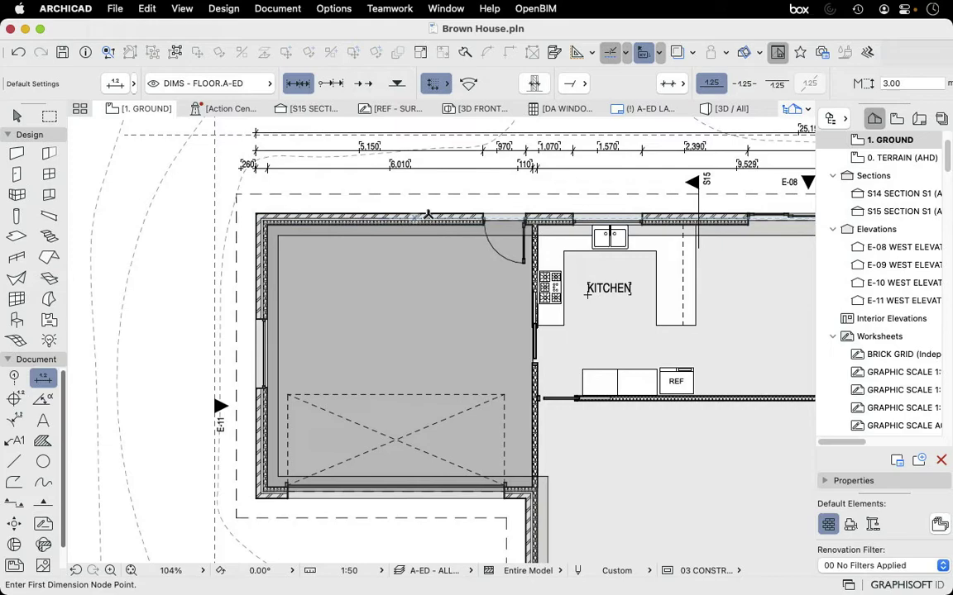
click(380, 218)
scroll(540, 503, up, 5)
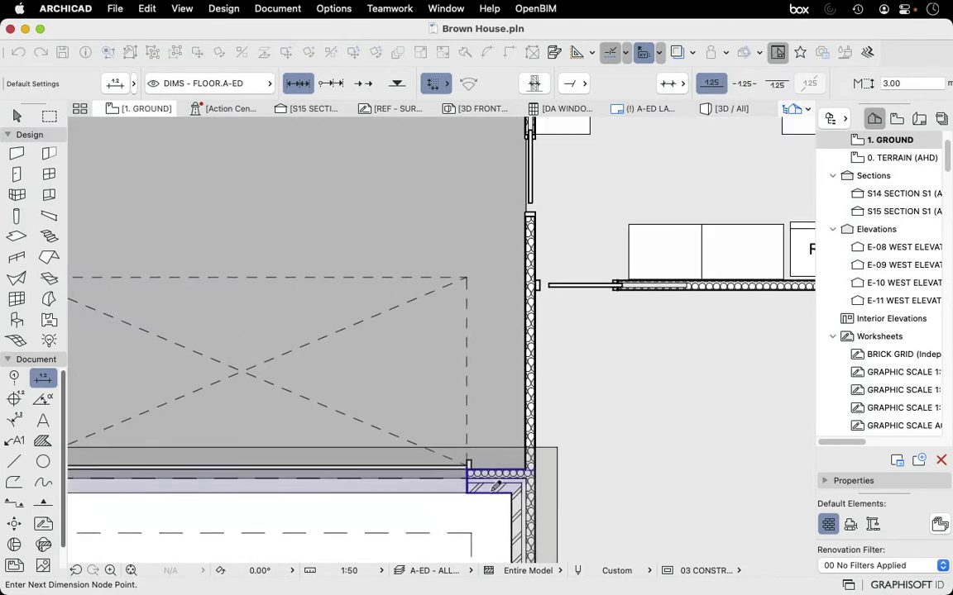
click(490, 495)
scroll(380, 156, down, 6)
scroll(466, 319, up, 3)
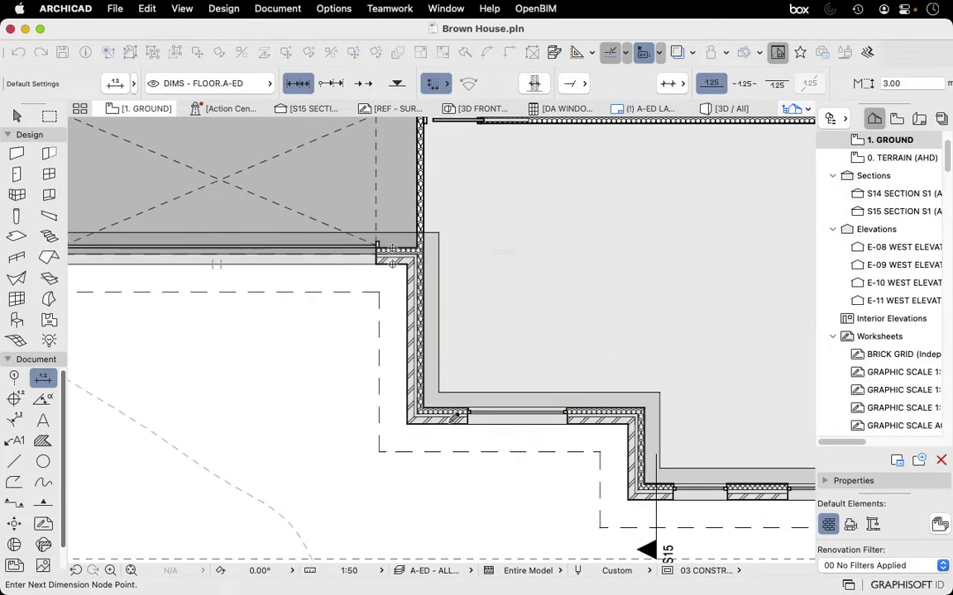
scroll(387, 349, down, 6)
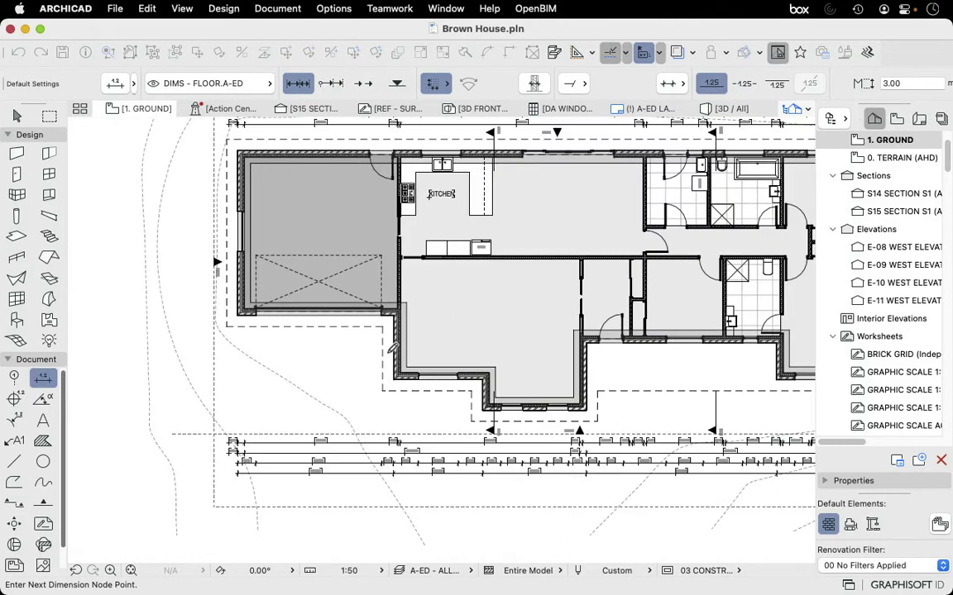
scroll(407, 319, down, 2)
scroll(268, 273, up, 1)
- Move the new vertical dimension chain closer to the garage's side wall
scroll(271, 273, up, 2)
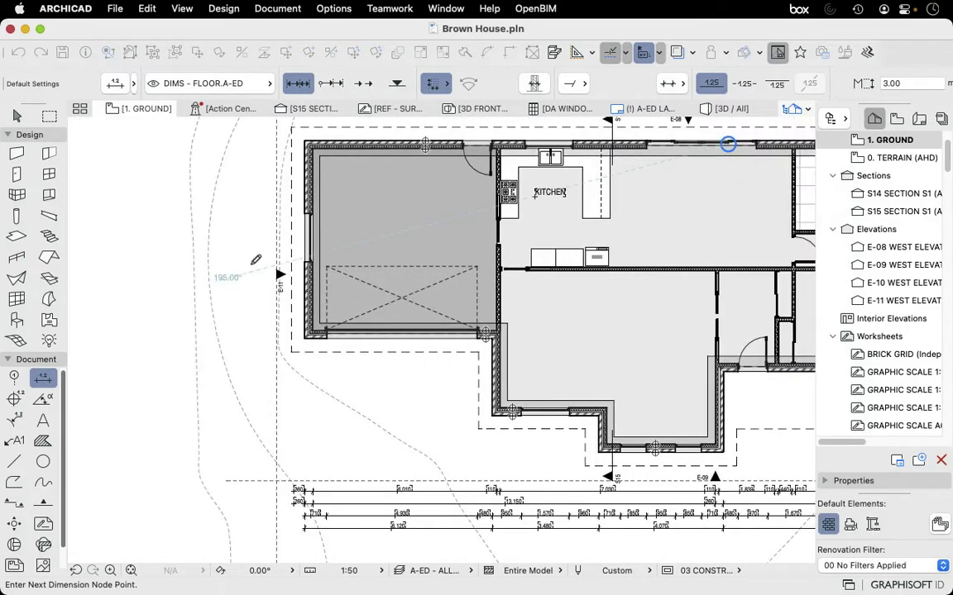
double_click(252, 271)
click(156, 263)
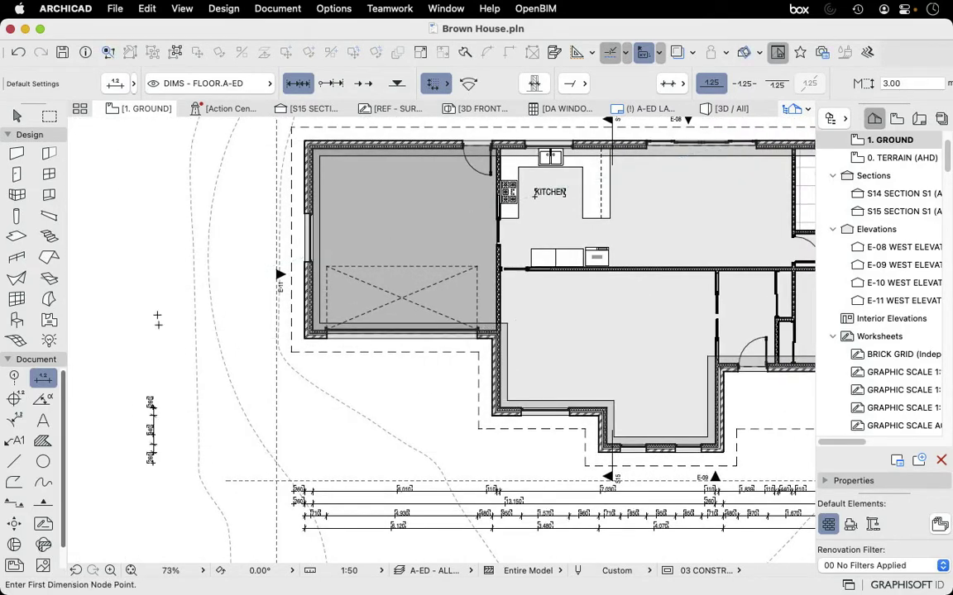
scroll(169, 416, up, 4)
key(Escape)
drag(145, 418, 389, 331)
scroll(391, 328, down, 3)
scroll(388, 332, down, 2)
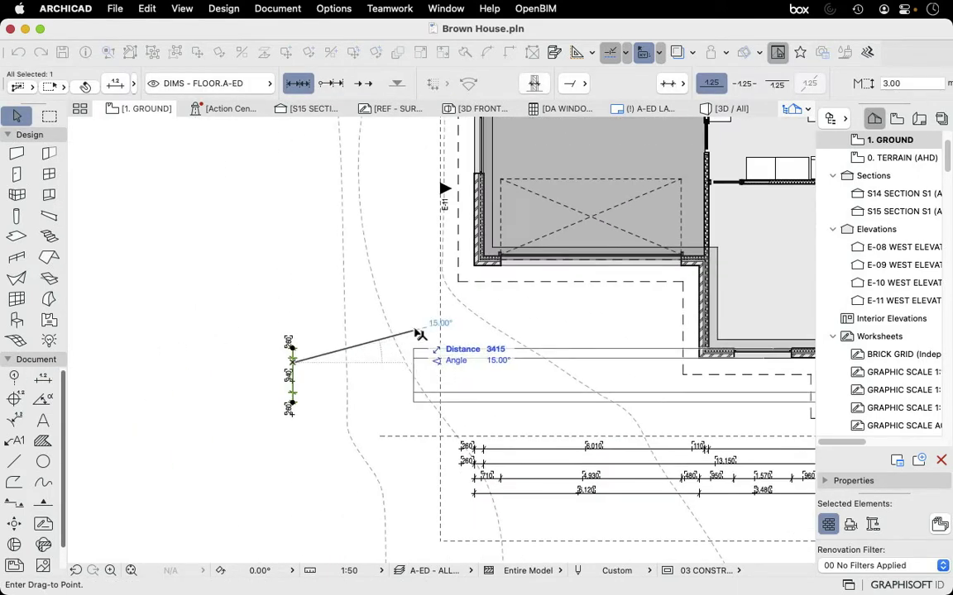
click(383, 332)
scroll(341, 372, down, 3)
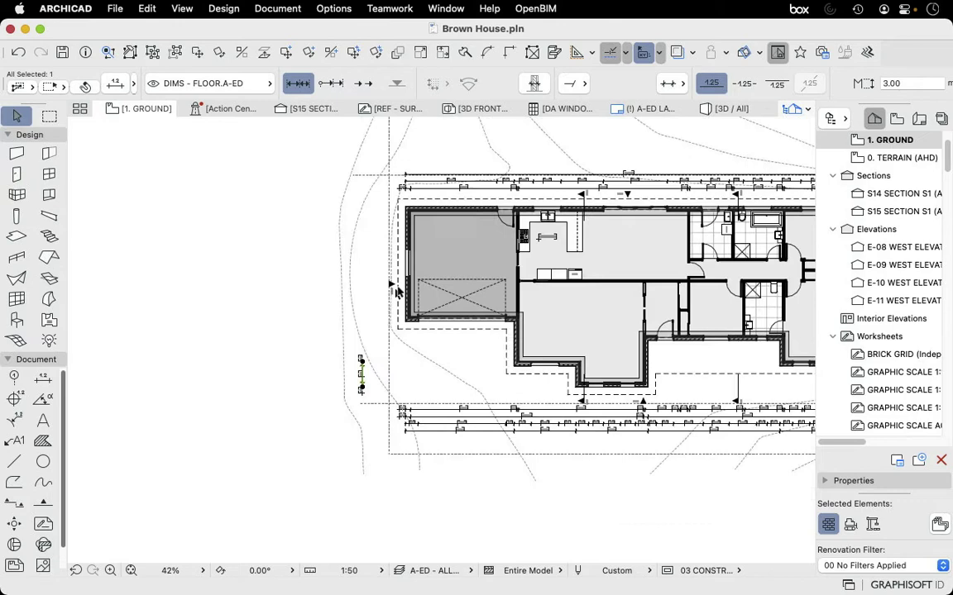
scroll(400, 287, up, 3)
scroll(347, 288, down, 3)
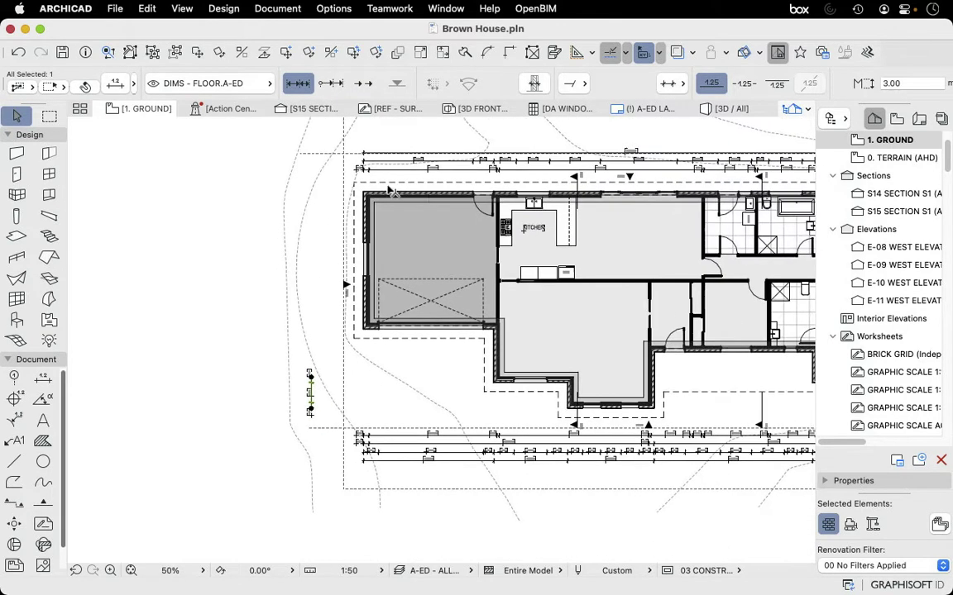
click(510, 281)
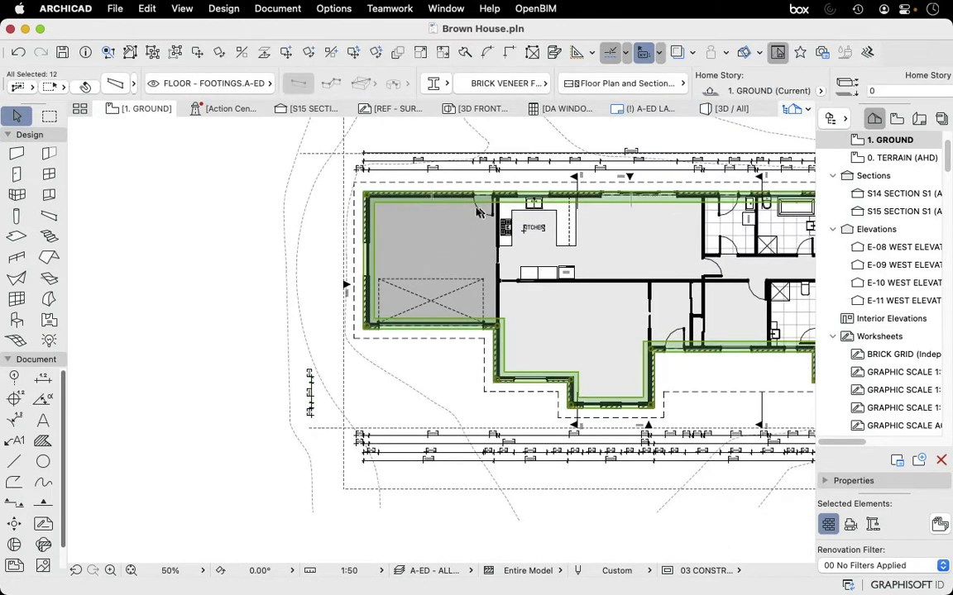
key(Escape)
- Examine the vertical dimension chain beside the garage and its position relative to the garage's front wall
scroll(316, 348, up, 5)
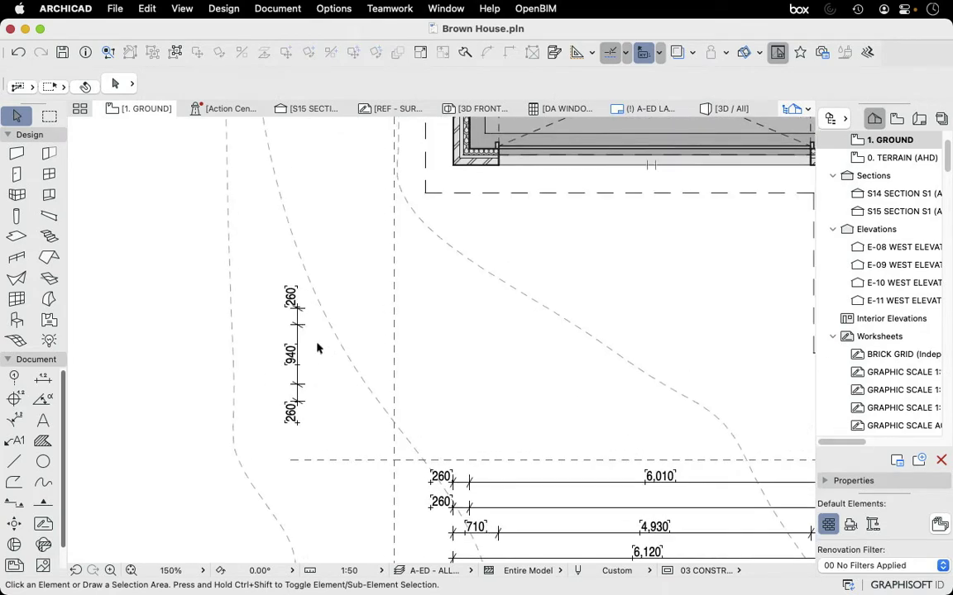
scroll(315, 357, down, 3)
scroll(305, 319, up, 4)
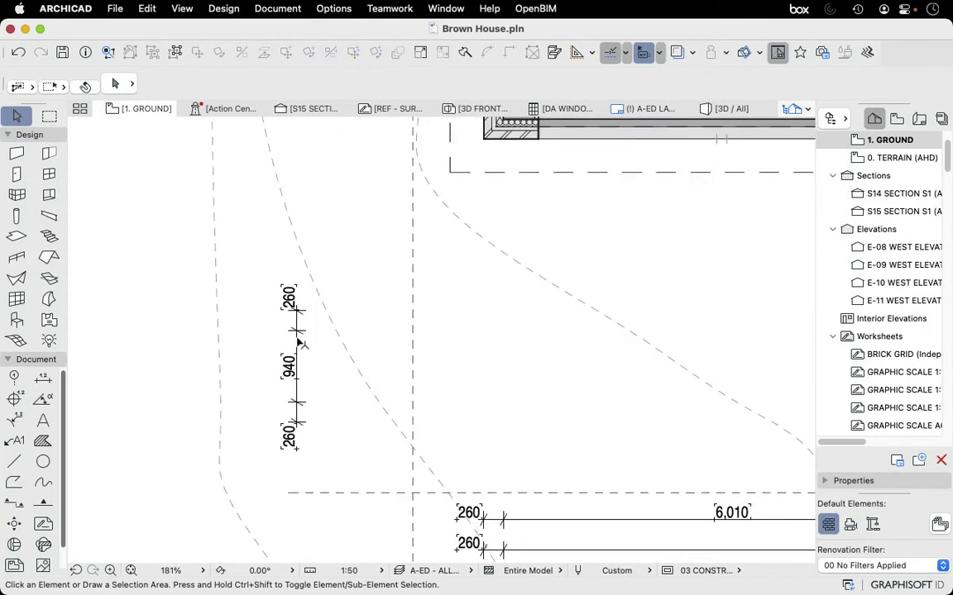
click(298, 339)
scroll(330, 335, down, 3)
scroll(436, 276, down, 1)
scroll(443, 269, down, 1)
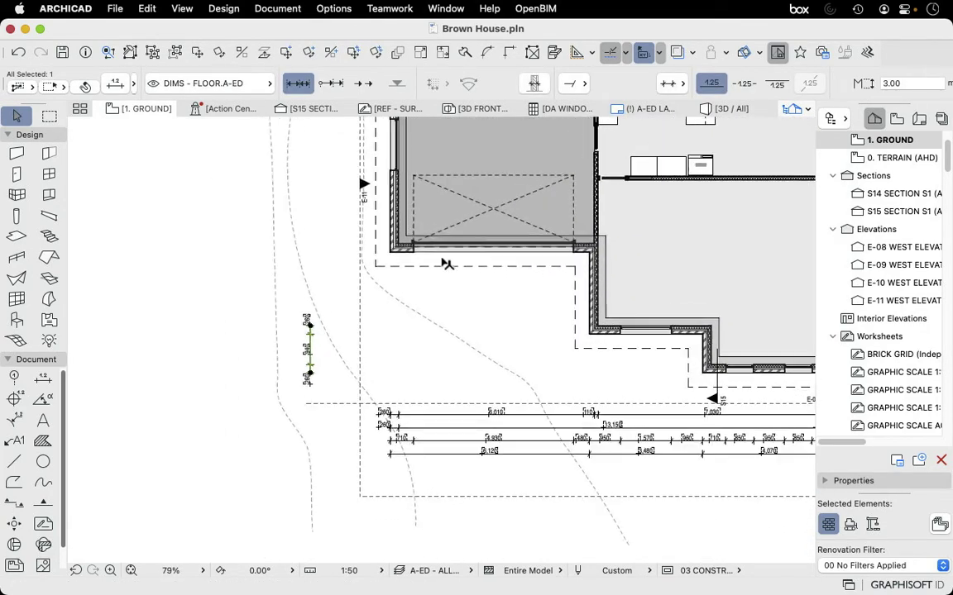
scroll(403, 264, up, 2)
scroll(239, 385, up, 5)
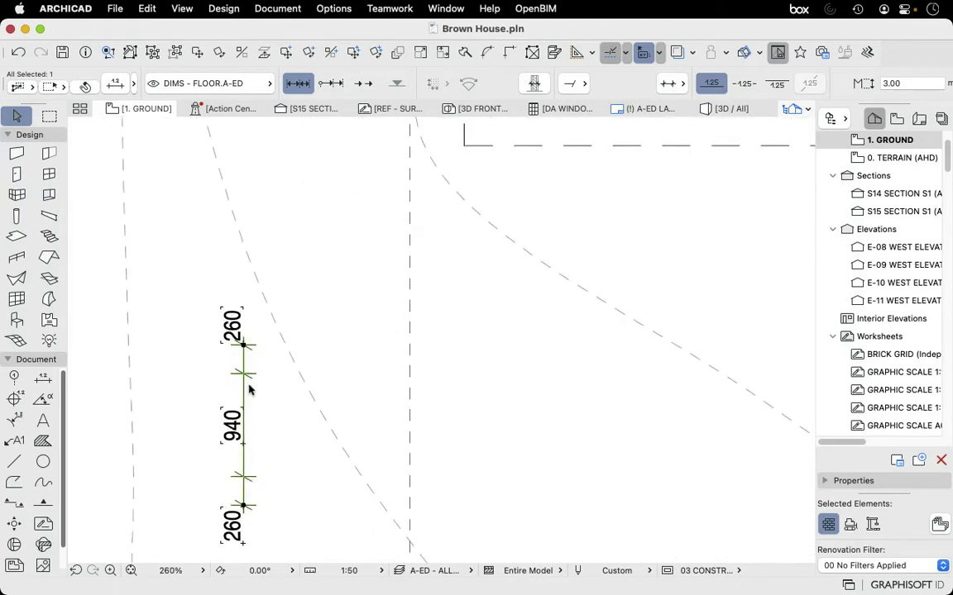
scroll(248, 389, down, 4)
scroll(318, 376, down, 1)
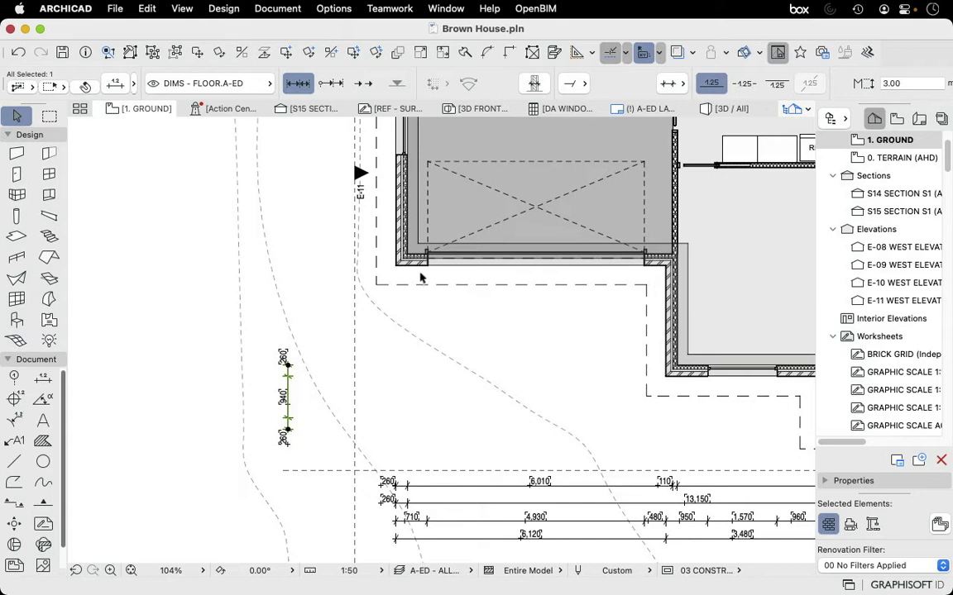
scroll(305, 403, up, 5)
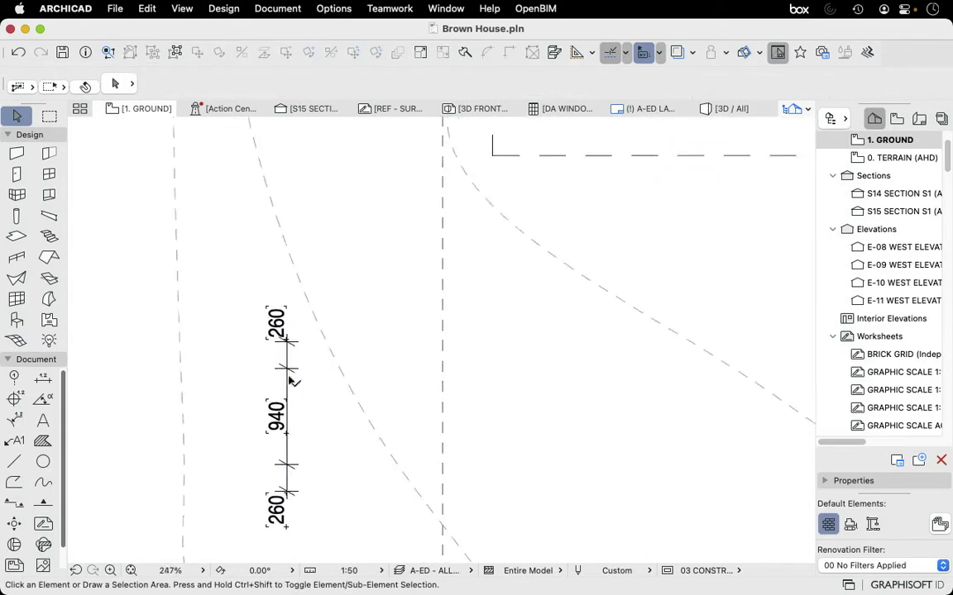
- Add the outer and inner faces of the garage's front wall to the vertical dimension chain
scroll(420, 321, down, 5)
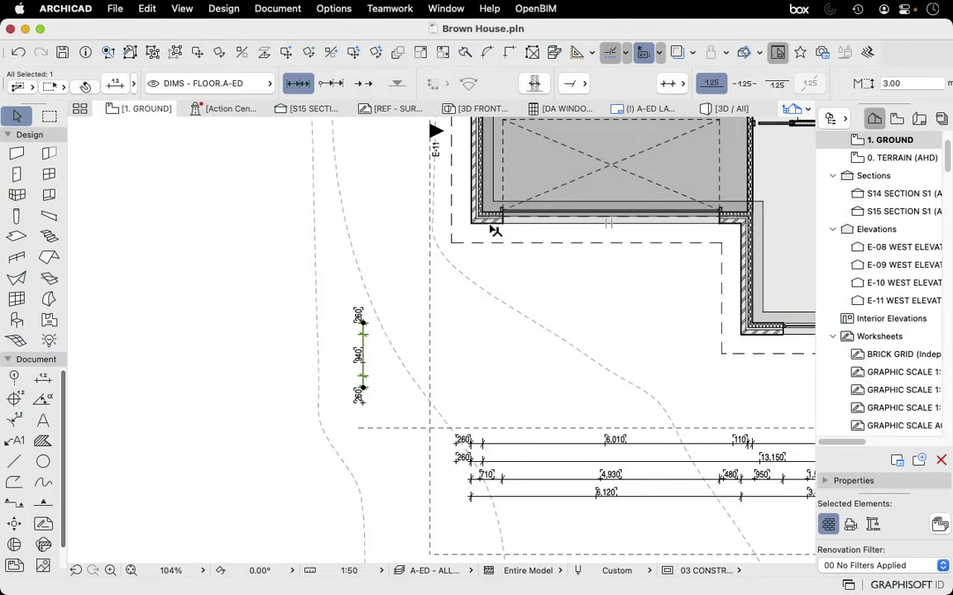
scroll(492, 224, up, 3)
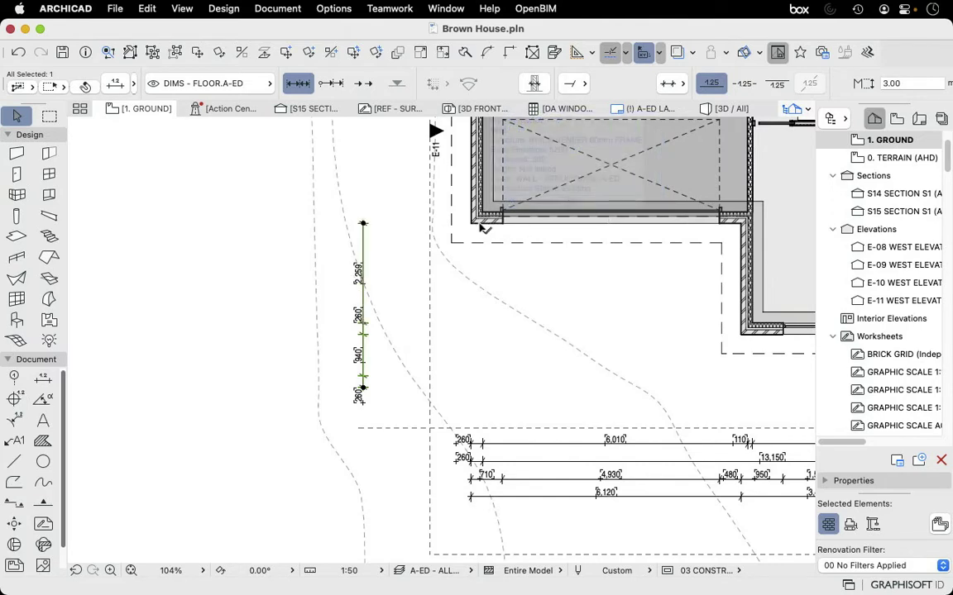
scroll(492, 222, up, 1)
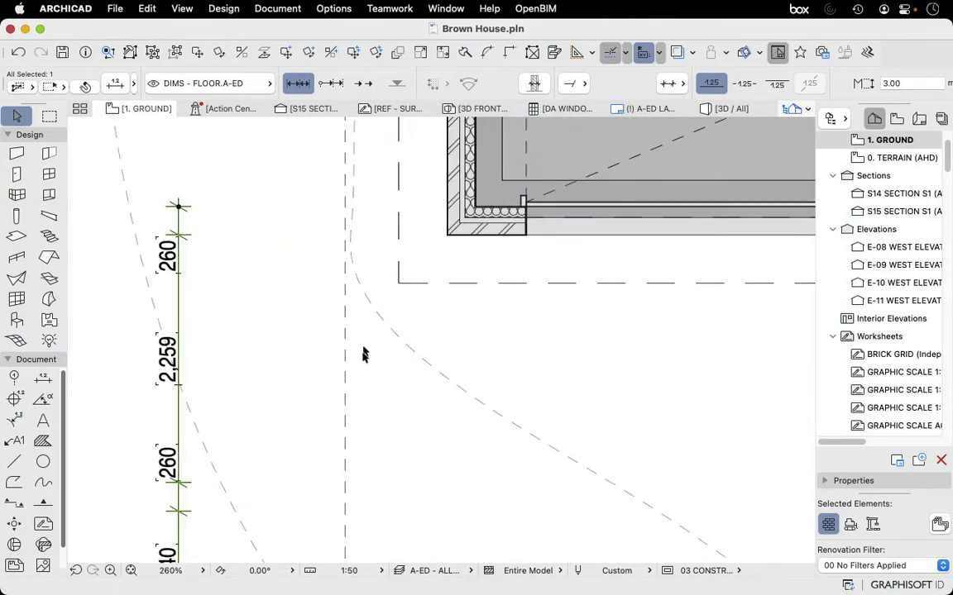
scroll(306, 281, down, 5)
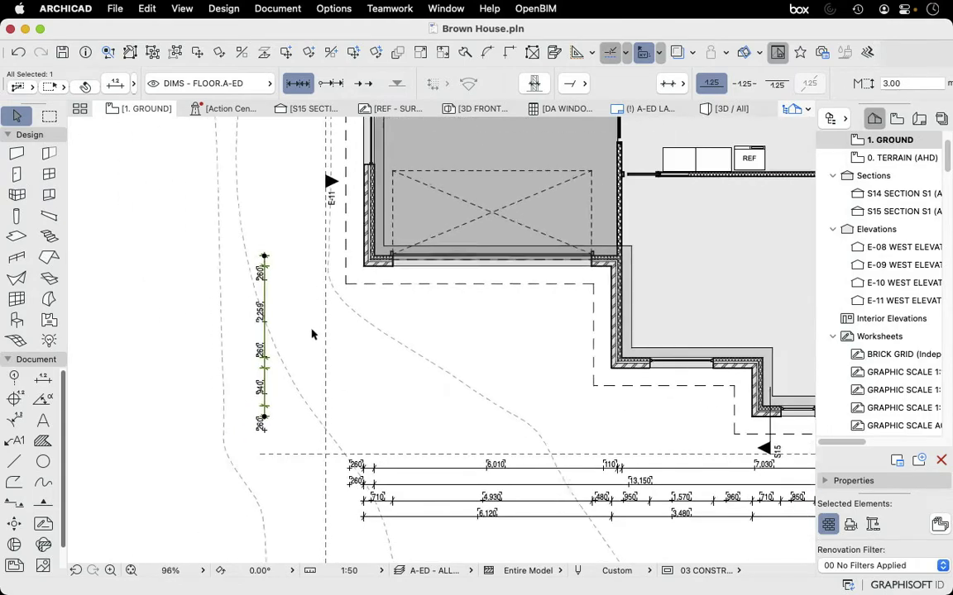
- Extend the vertical dimension chain to both faces of the garage's rear wall and deselect it
scroll(368, 187, up, 3)
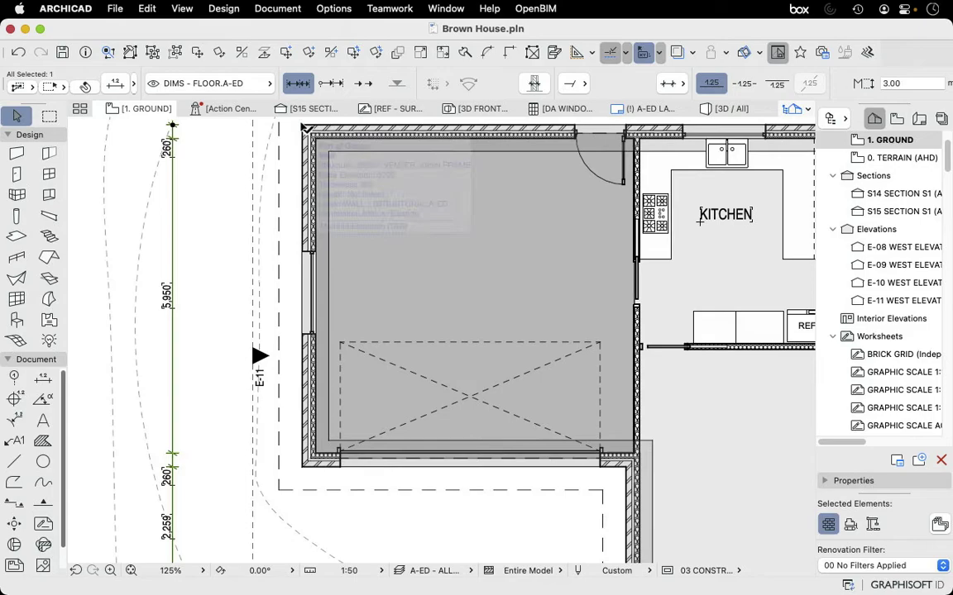
scroll(261, 269, down, 4)
key(Escape)
scroll(484, 442, up, 5)
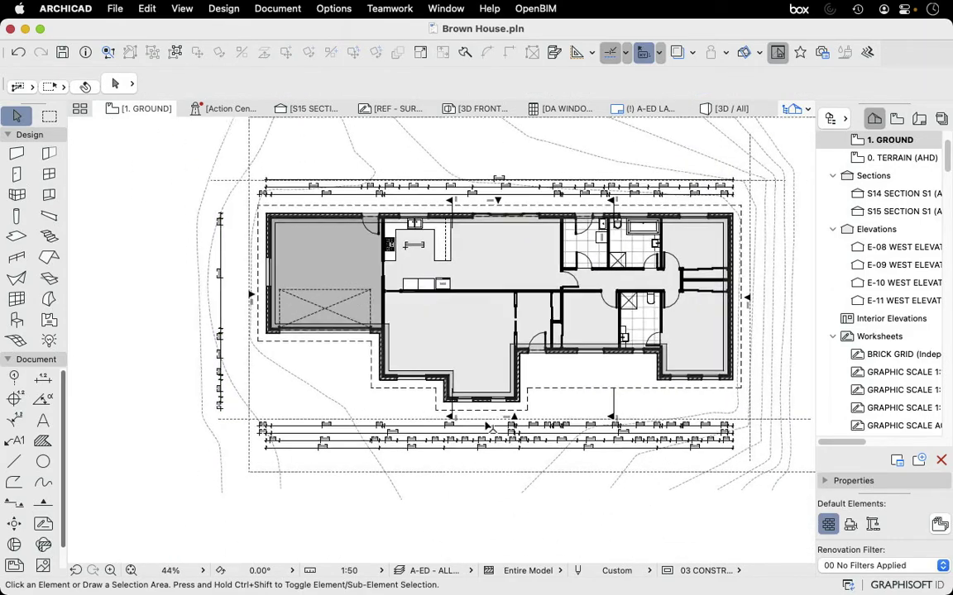
- Draw an interior wall about 4479 mm long from the front wall's step to the kitchen partition, using an existing partition's settings
scroll(485, 425, down, 2)
scroll(575, 410, up, 2)
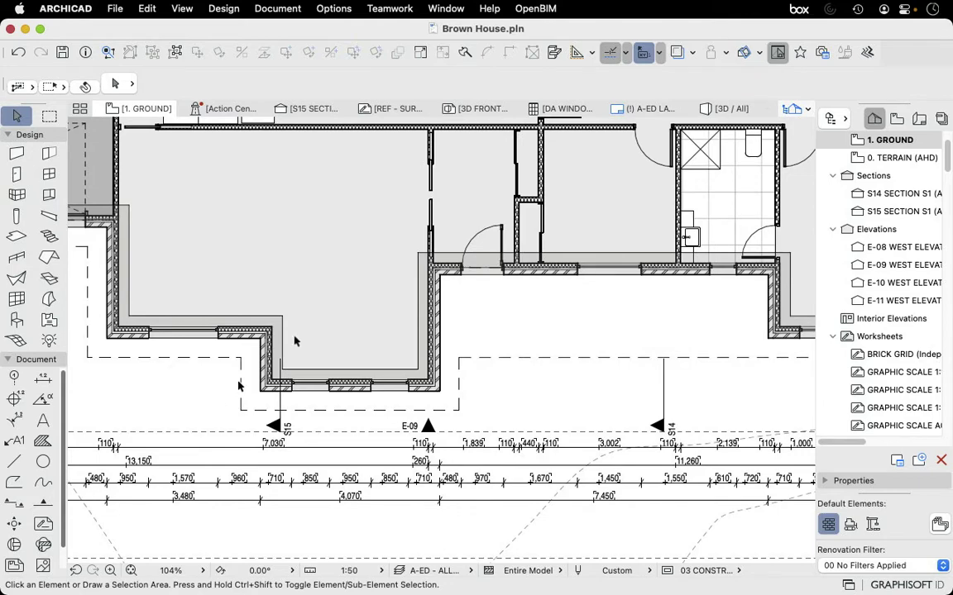
scroll(293, 340, up, 3)
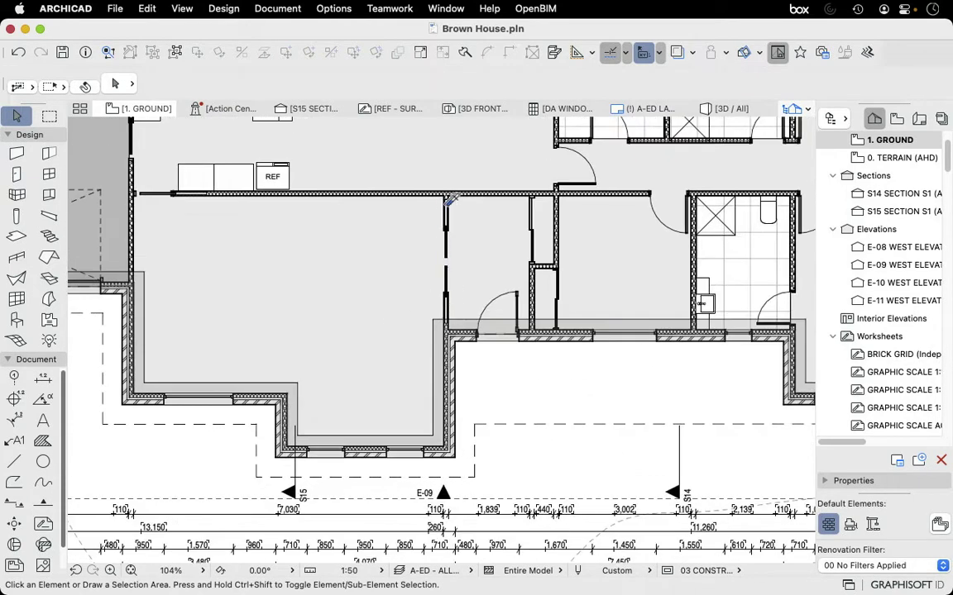
alt+click(558, 222)
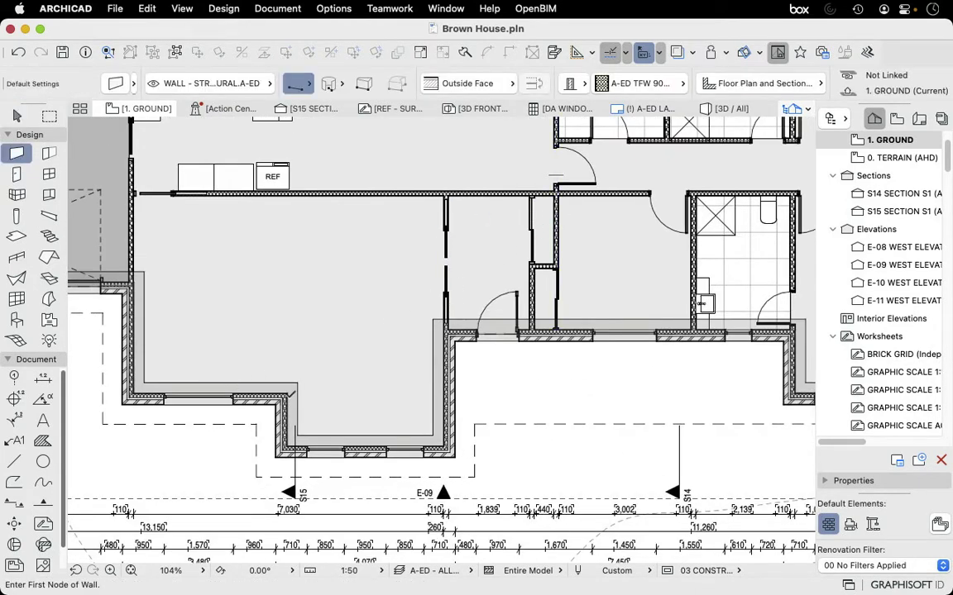
click(289, 392)
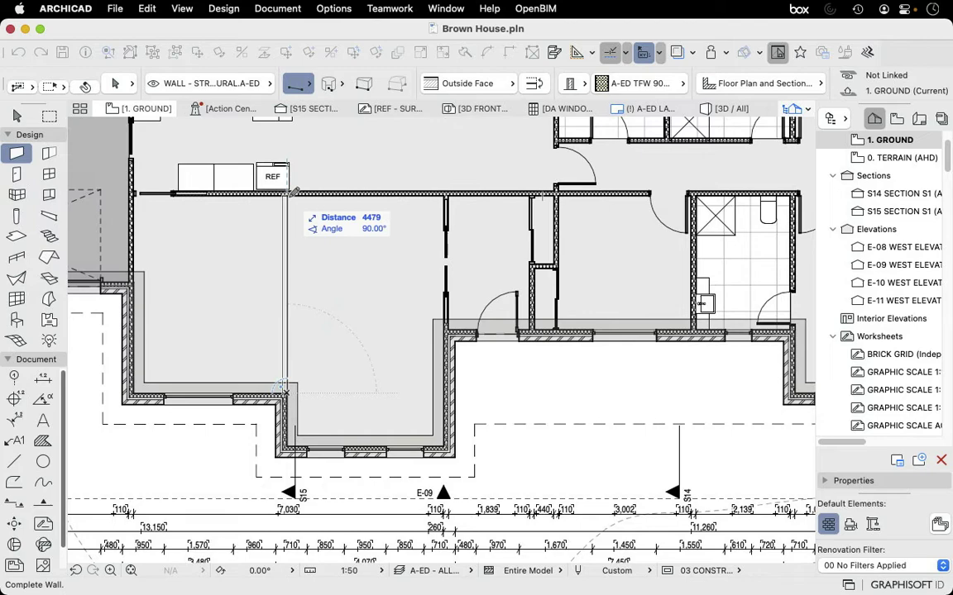
click(288, 193)
scroll(306, 281, up, 5)
key(Escape)
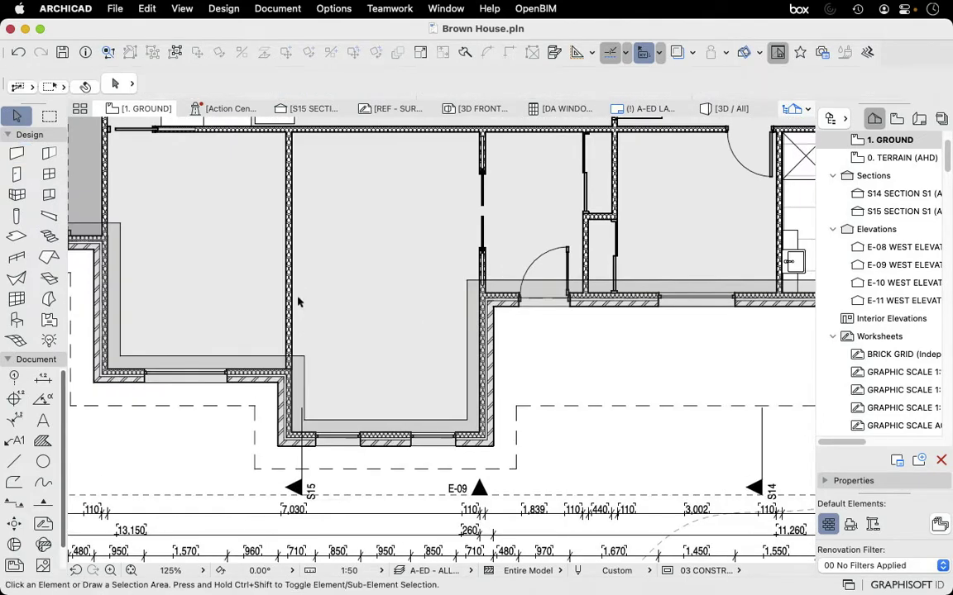
click(293, 280)
scroll(312, 228, down, 3)
key(Escape)
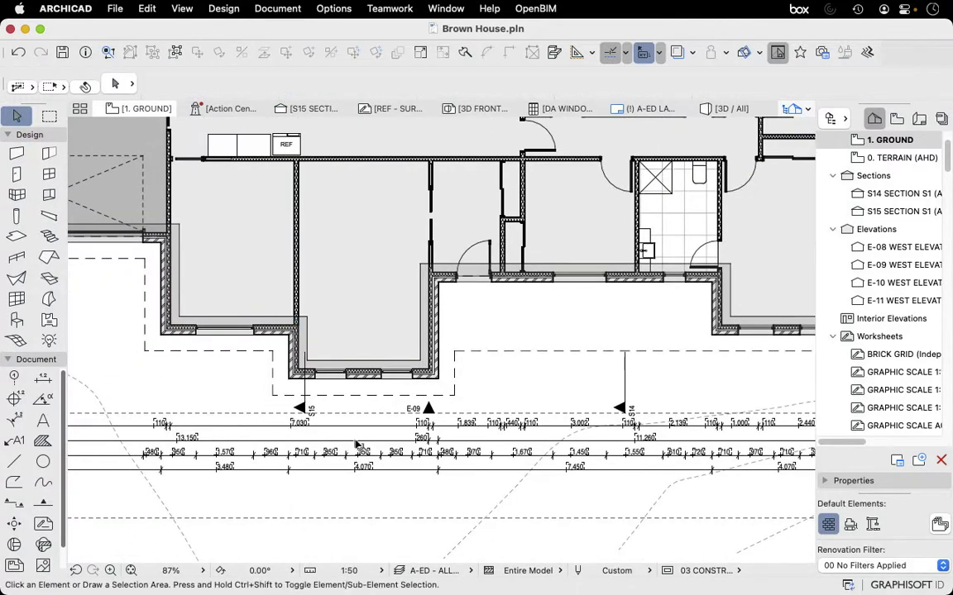
- Add both faces of the new interior wall to the second horizontal dimension chain in front of the house
click(399, 430)
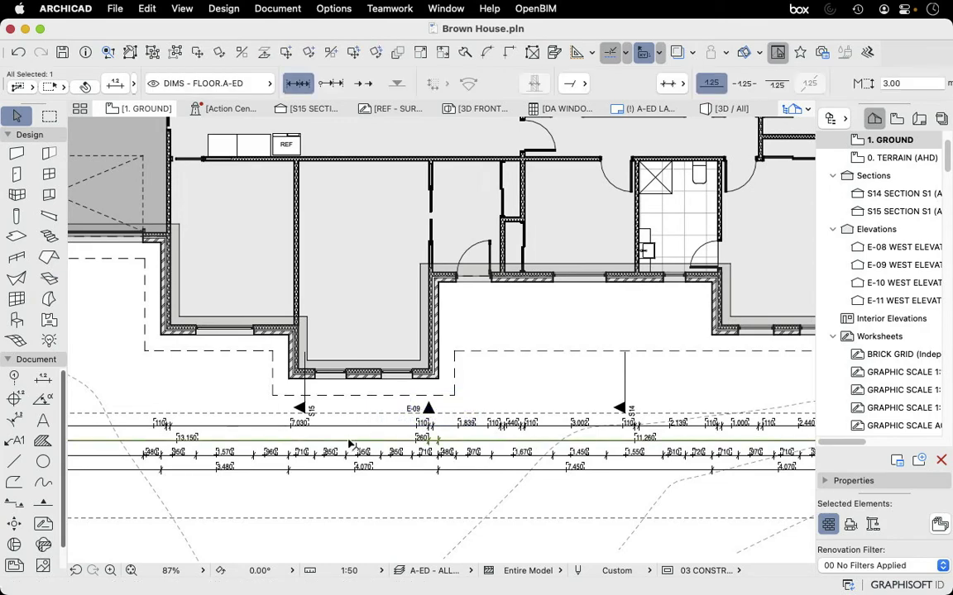
scroll(372, 418, down, 3)
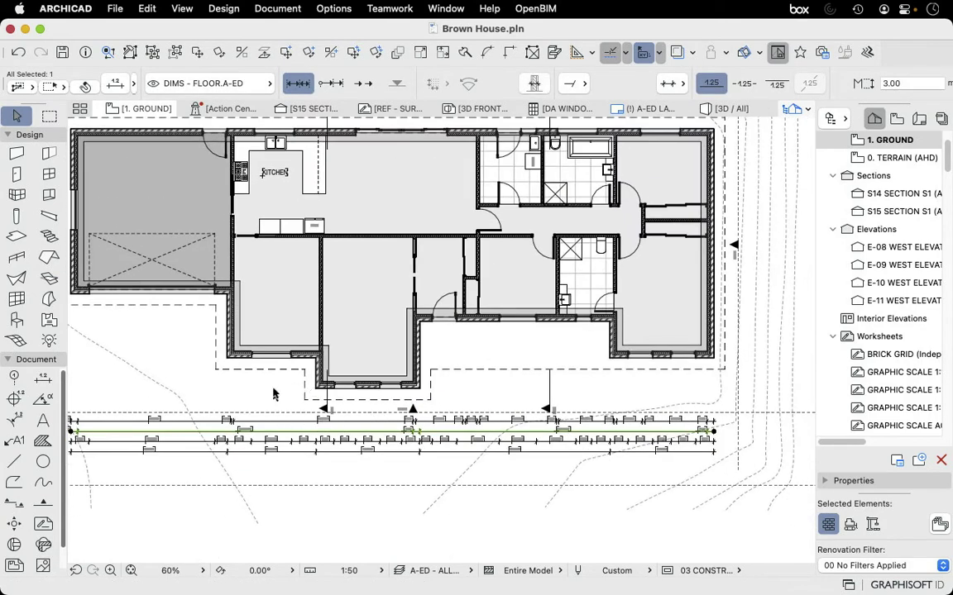
scroll(341, 244, up, 6)
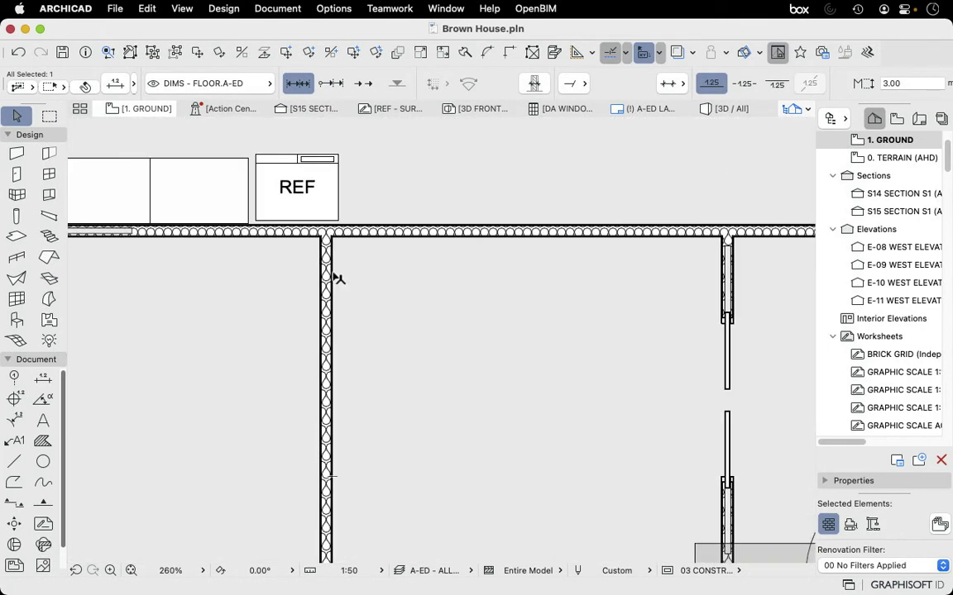
scroll(357, 247, down, 5)
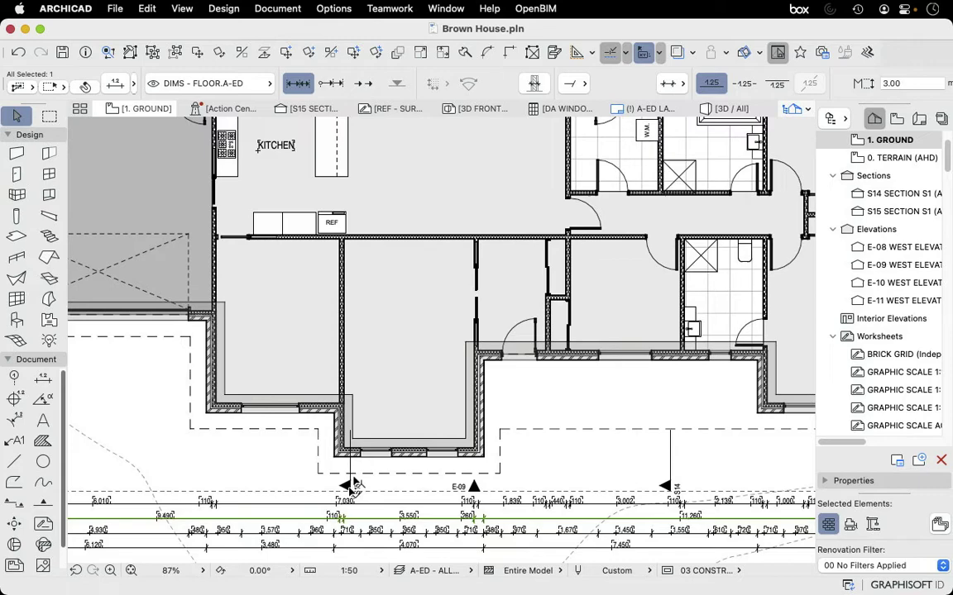
key(Escape)
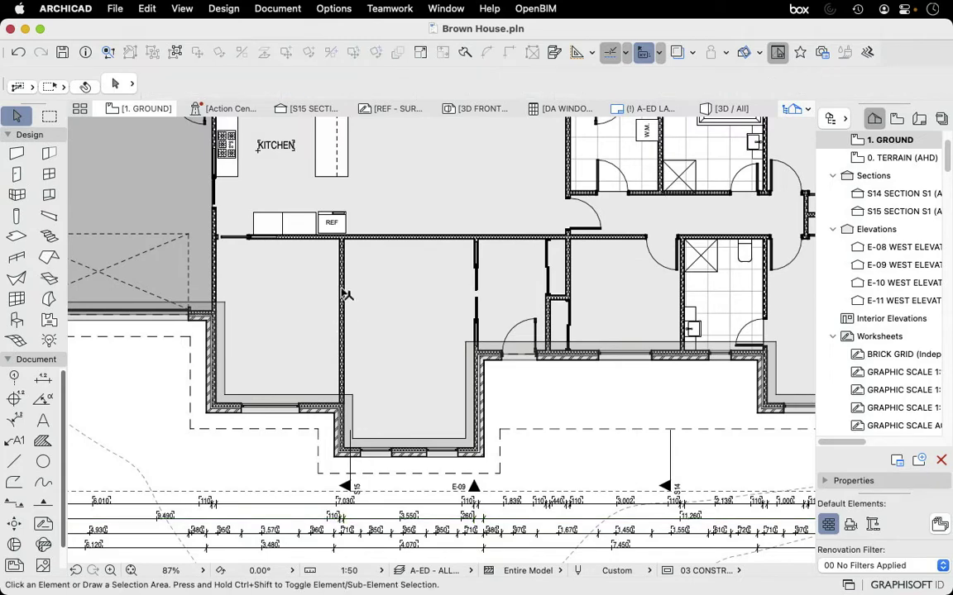
- Examine the extended front dimension chain in relation to the new interior wall
click(363, 521)
scroll(352, 343, down, 5)
scroll(375, 346, up, 4)
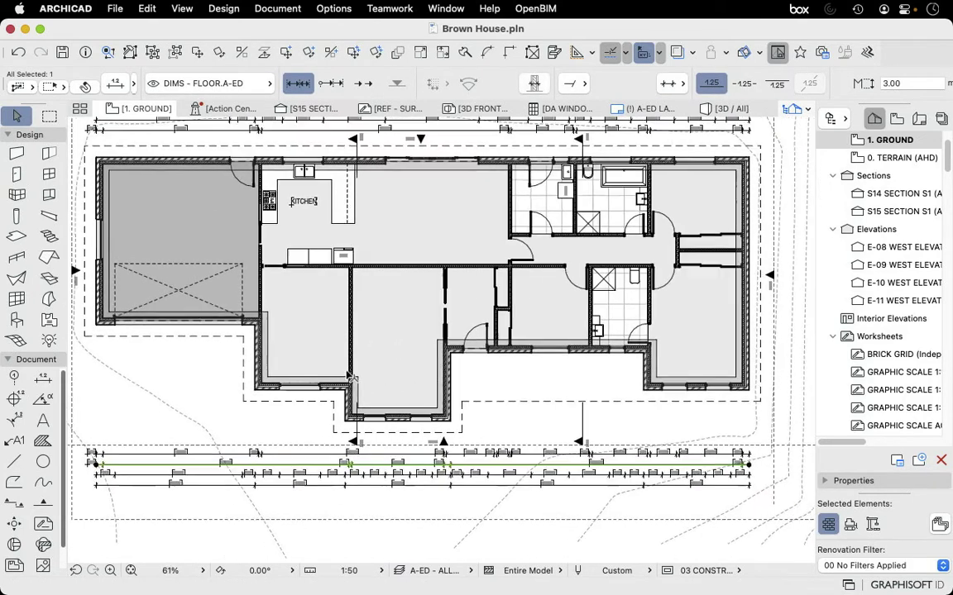
click(356, 300)
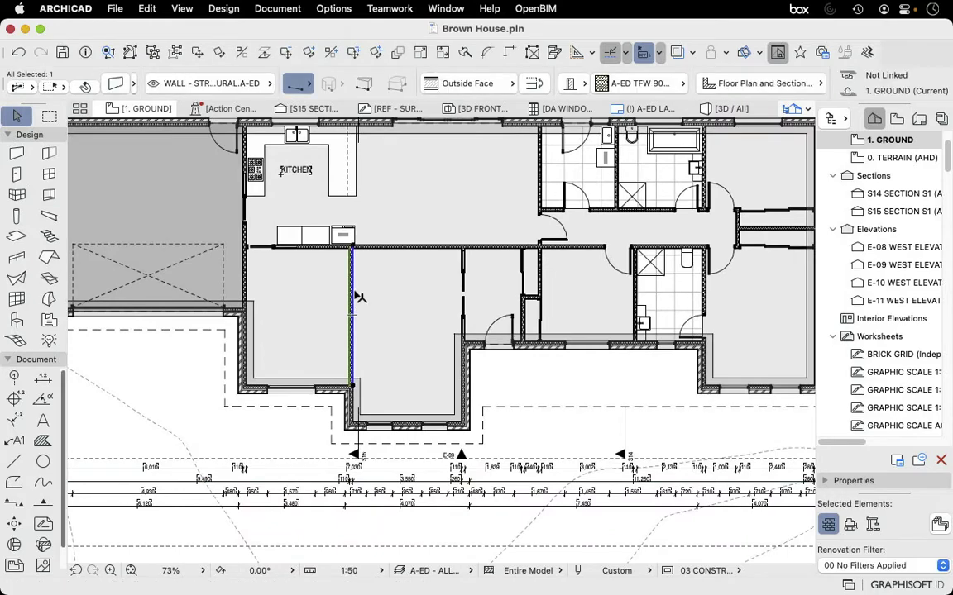
scroll(361, 296, down, 3)
key(Escape)
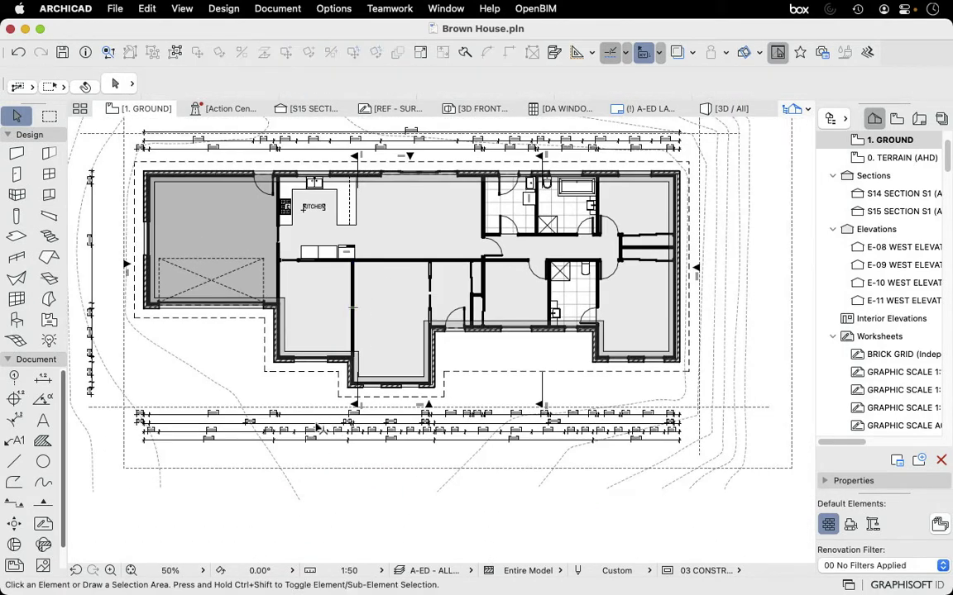
click(43, 378)
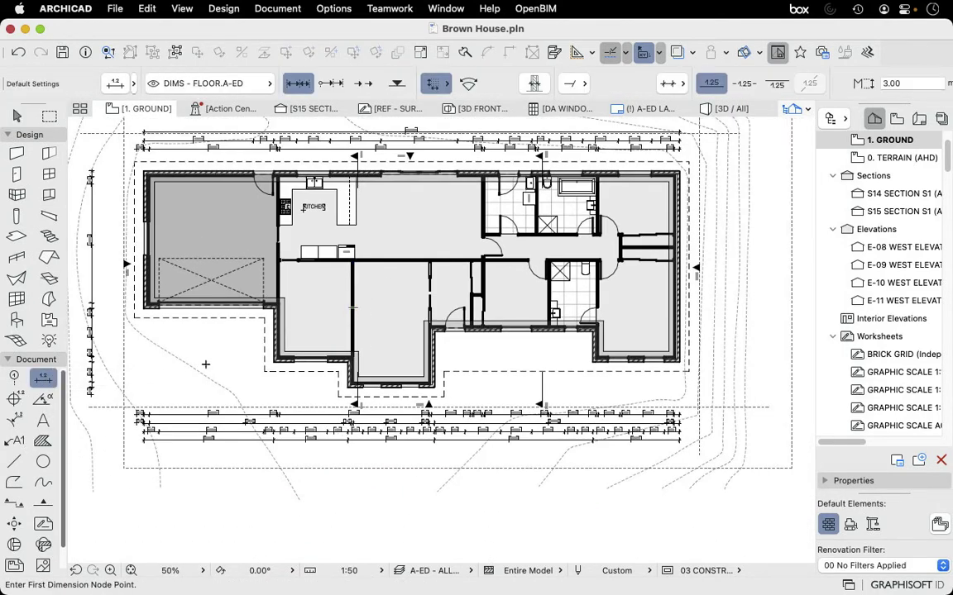
scroll(263, 365, up, 5)
click(289, 352)
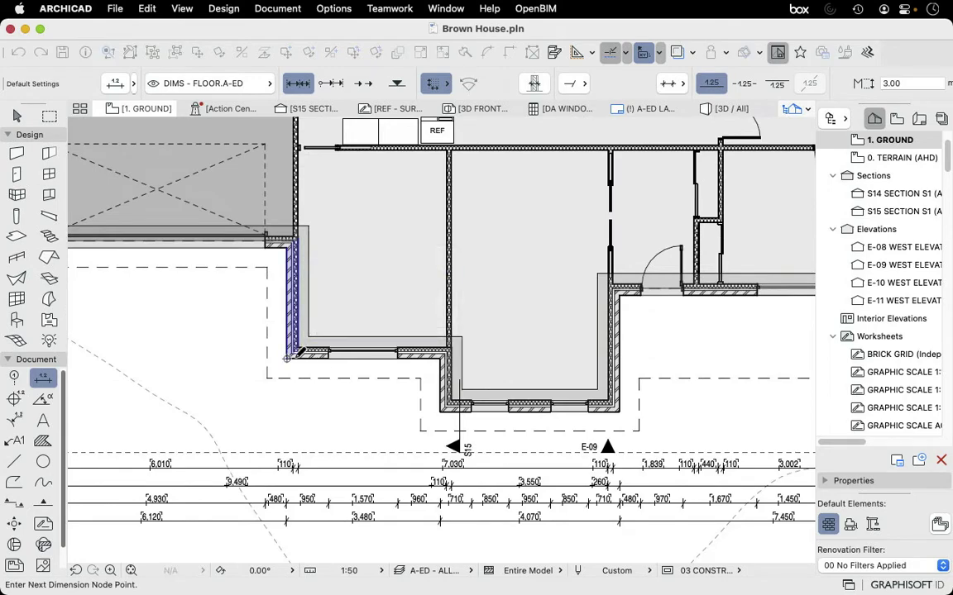
scroll(291, 352, up, 3)
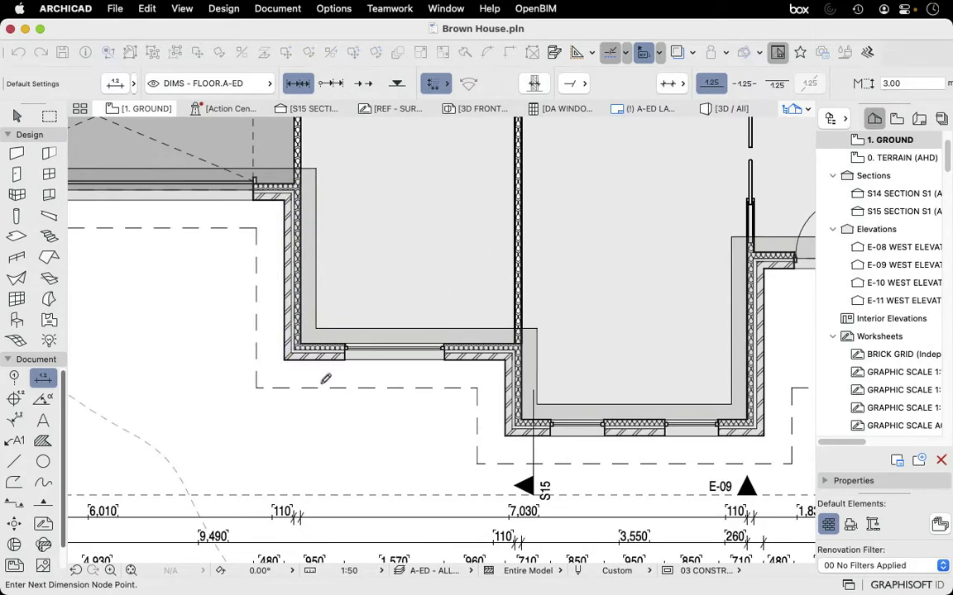
scroll(326, 379, down, 3)
key(Escape)
scroll(305, 374, up, 5)
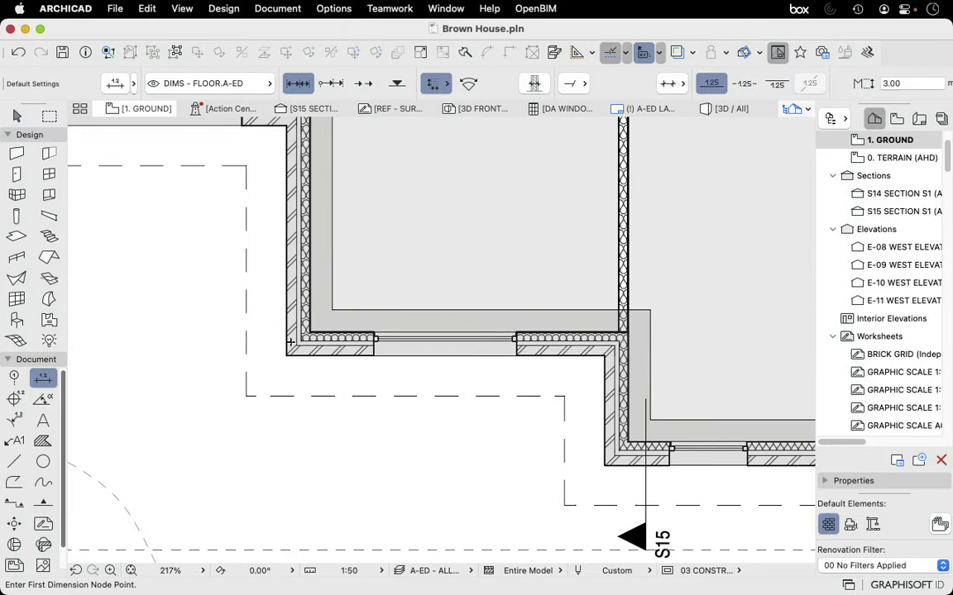
scroll(302, 359, up, 5)
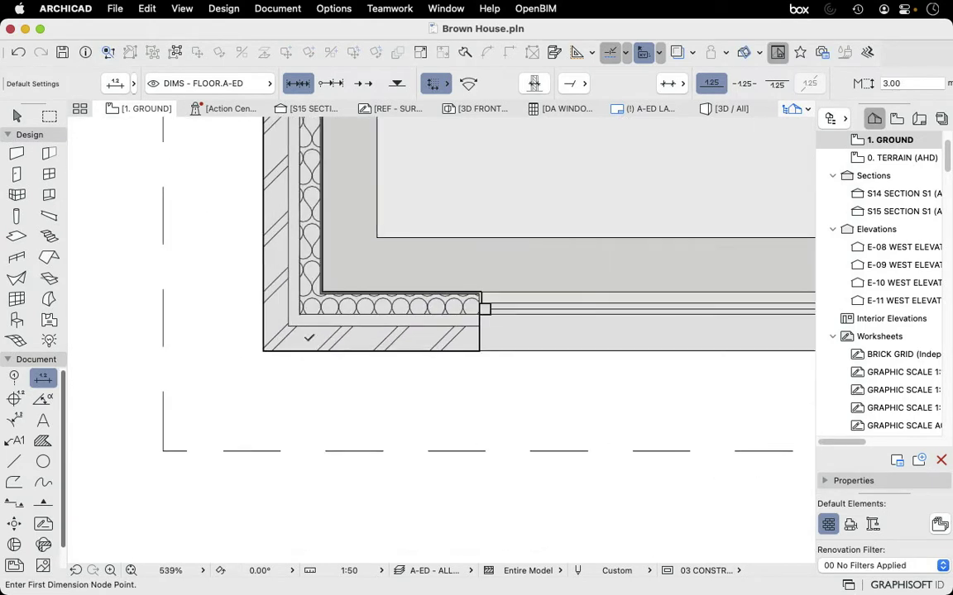
scroll(308, 345, down, 3)
scroll(353, 295, up, 2)
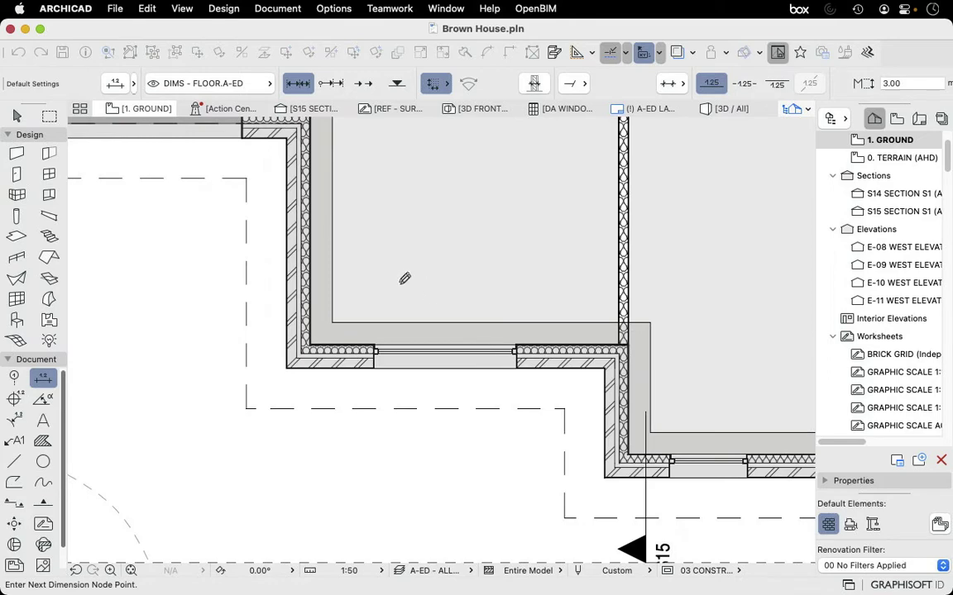
scroll(405, 278, down, 2)
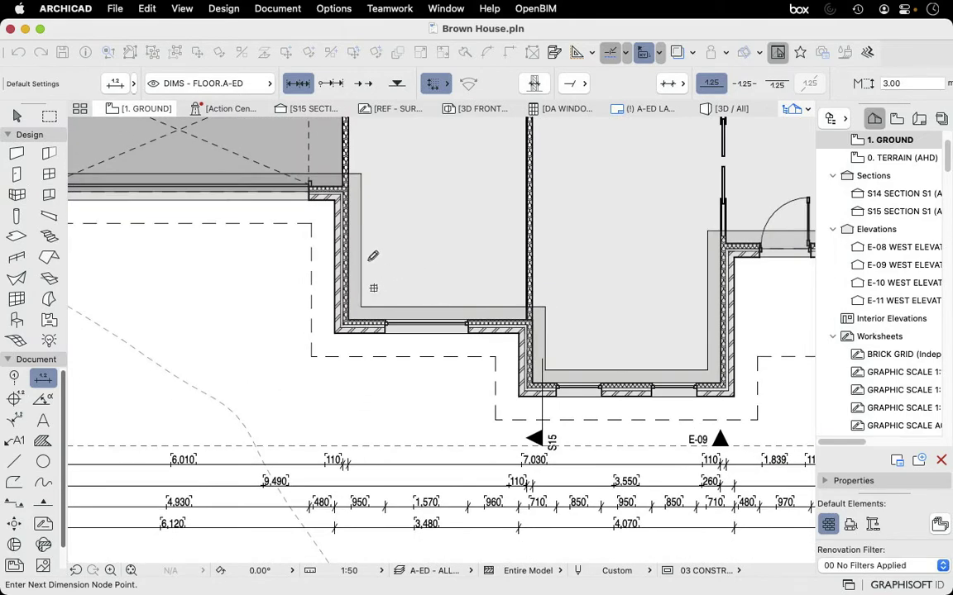
scroll(367, 283, down, 2)
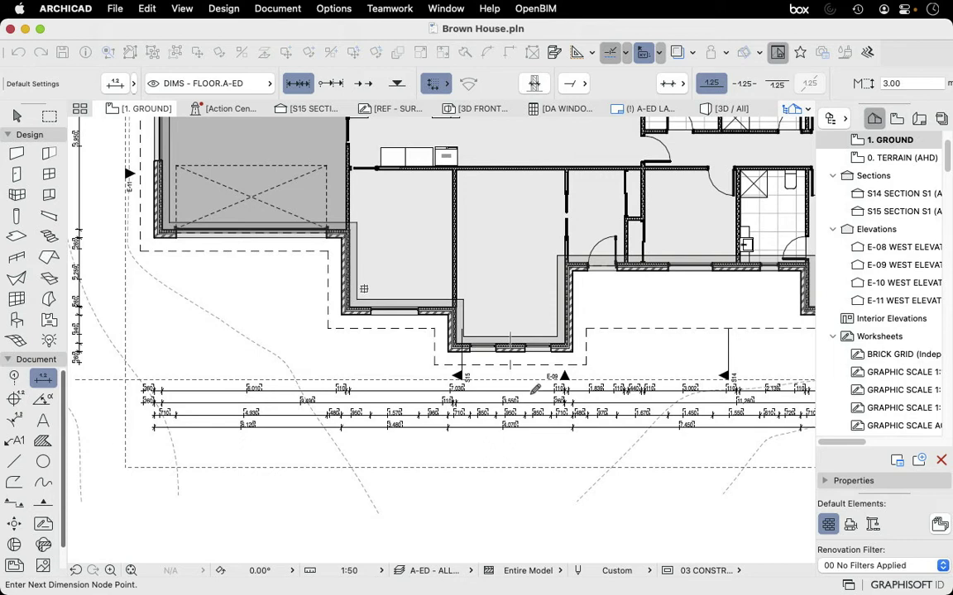
key(Escape)
key(Escape)
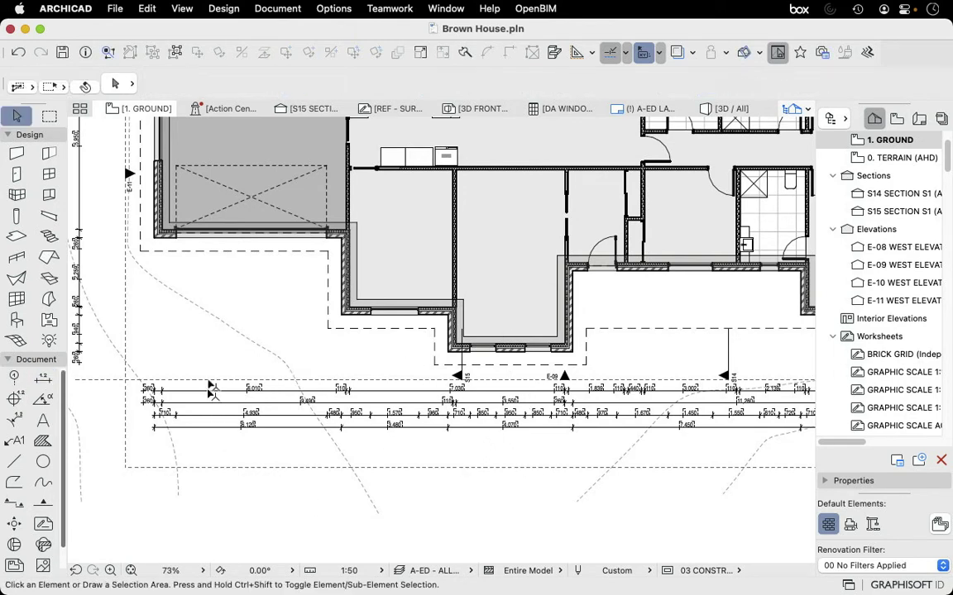
click(43, 378)
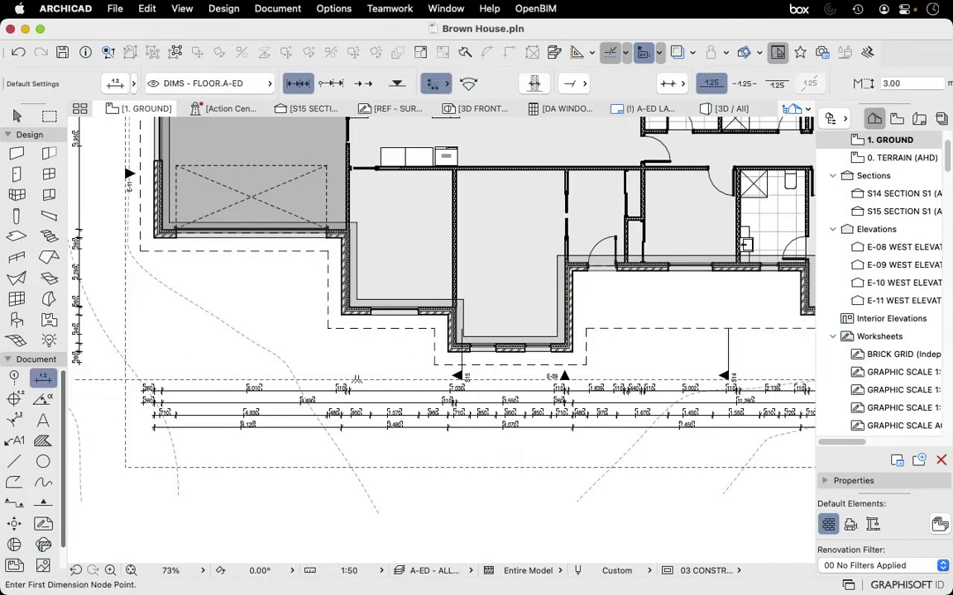
scroll(470, 398, up, 5)
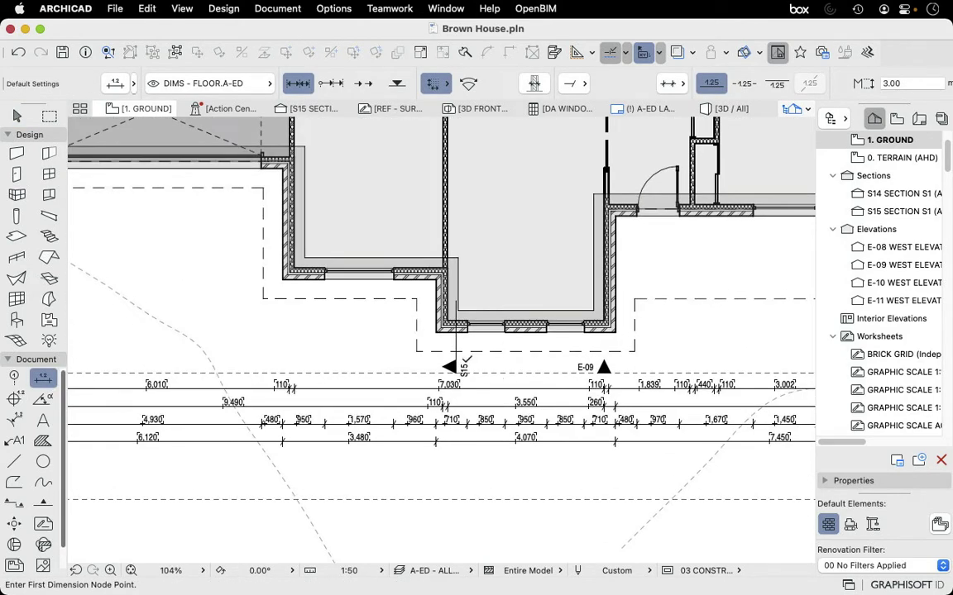
scroll(529, 387, down, 5)
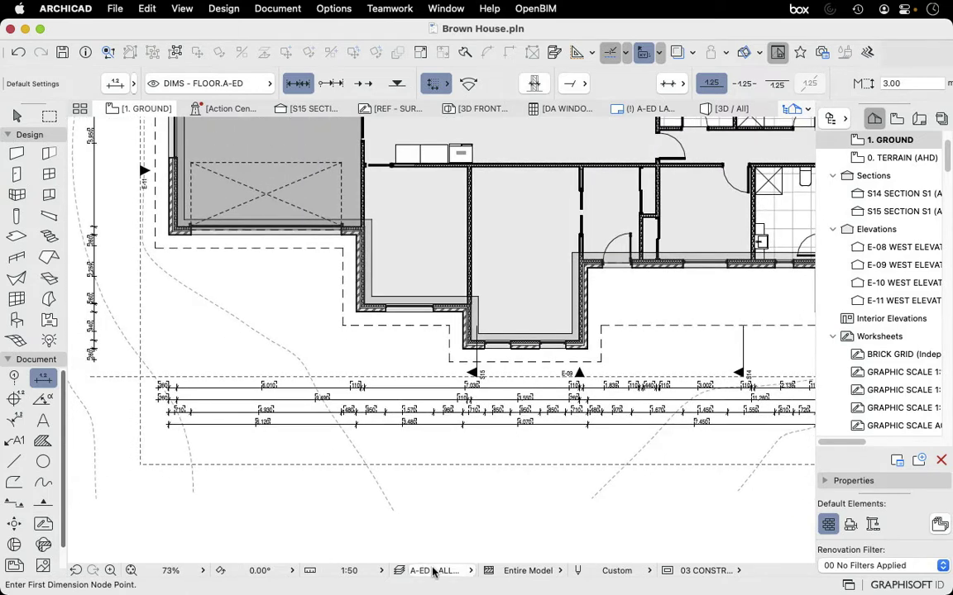
- Set the floor plan scale to 1:100 and leave the Dimension tool
click(378, 570)
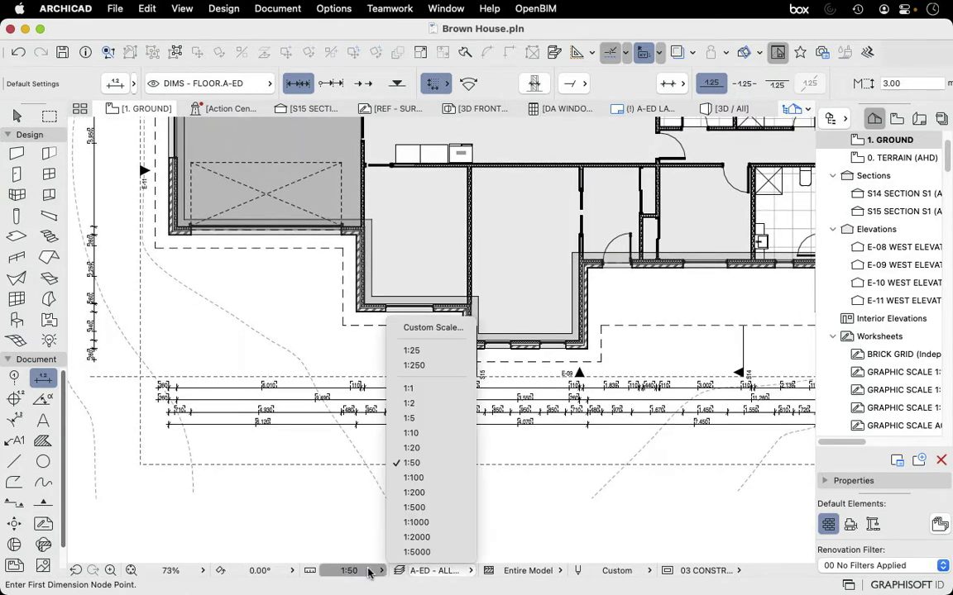
click(422, 478)
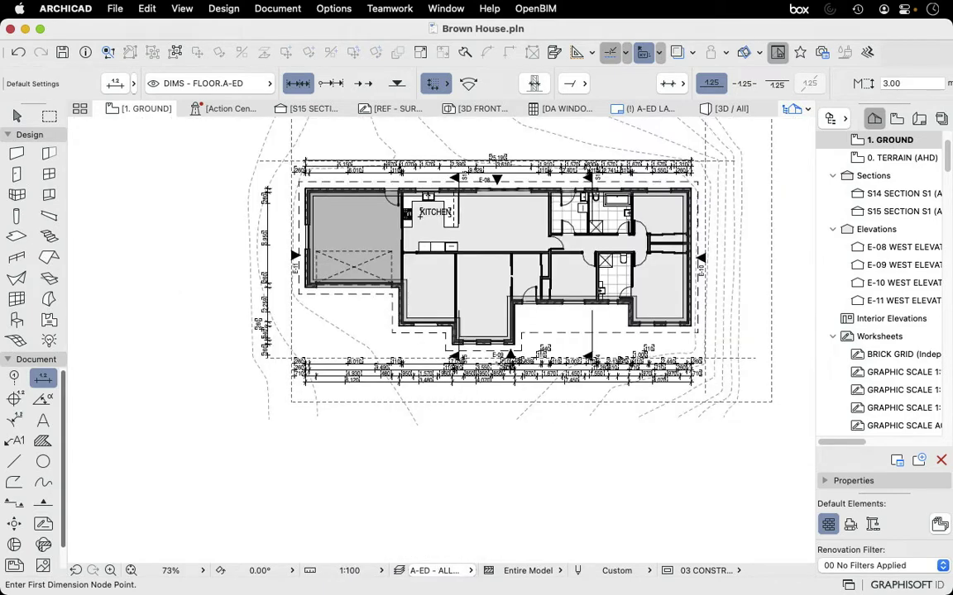
scroll(500, 380, up, 10)
scroll(475, 353, up, 4)
scroll(476, 354, down, 8)
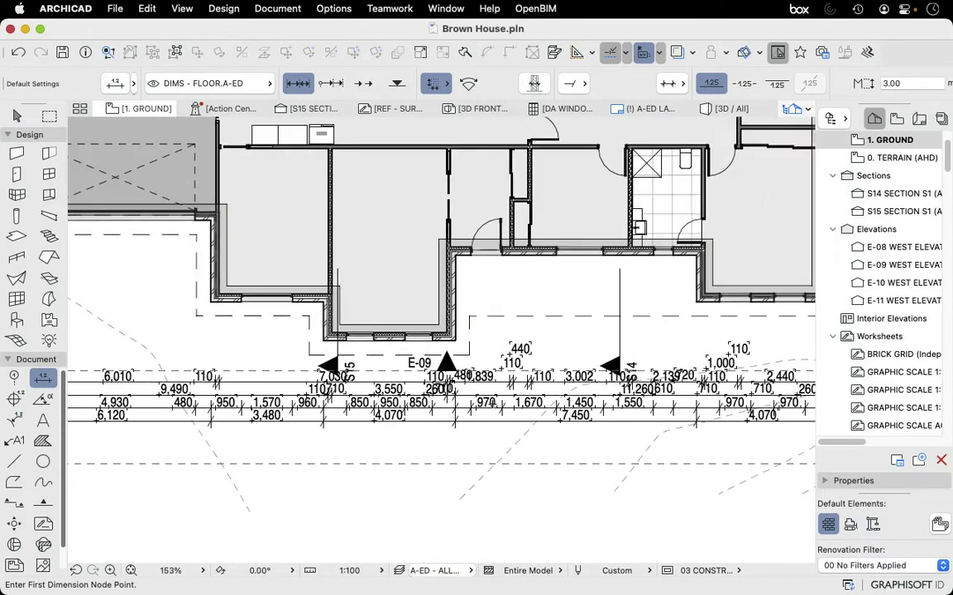
scroll(475, 354, up, 3)
key(Escape)
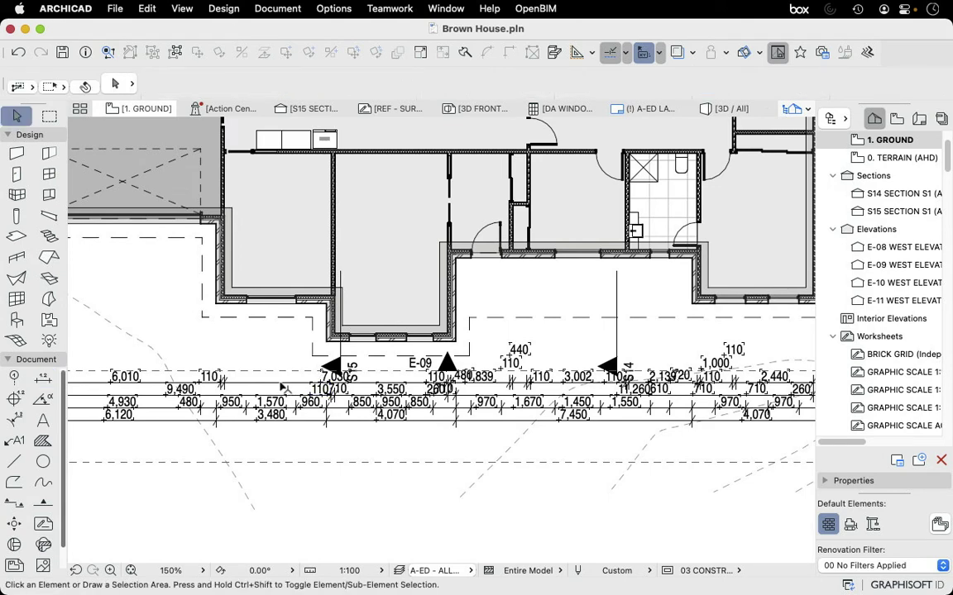
- Move the front dimension chain closest to the house clear below the other chains and inspect its text spacing
drag(281, 384, 283, 526)
click(454, 536)
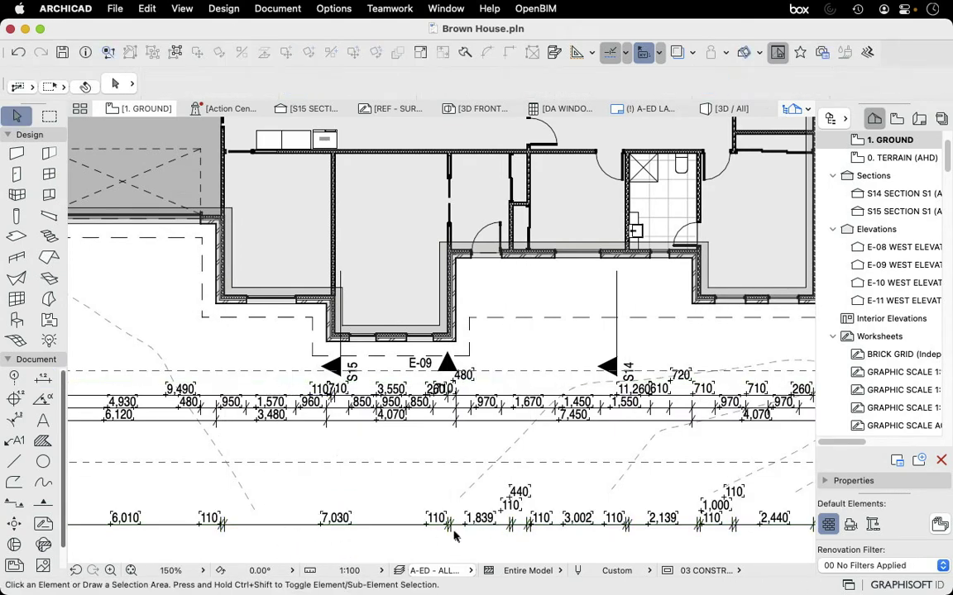
click(401, 524)
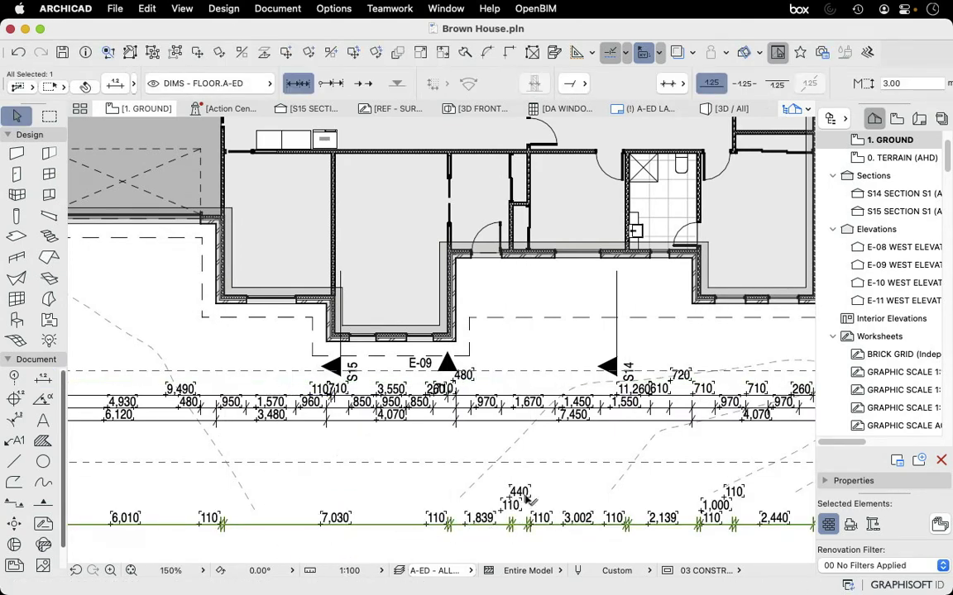
scroll(460, 415, down, 4)
scroll(623, 518, up, 2)
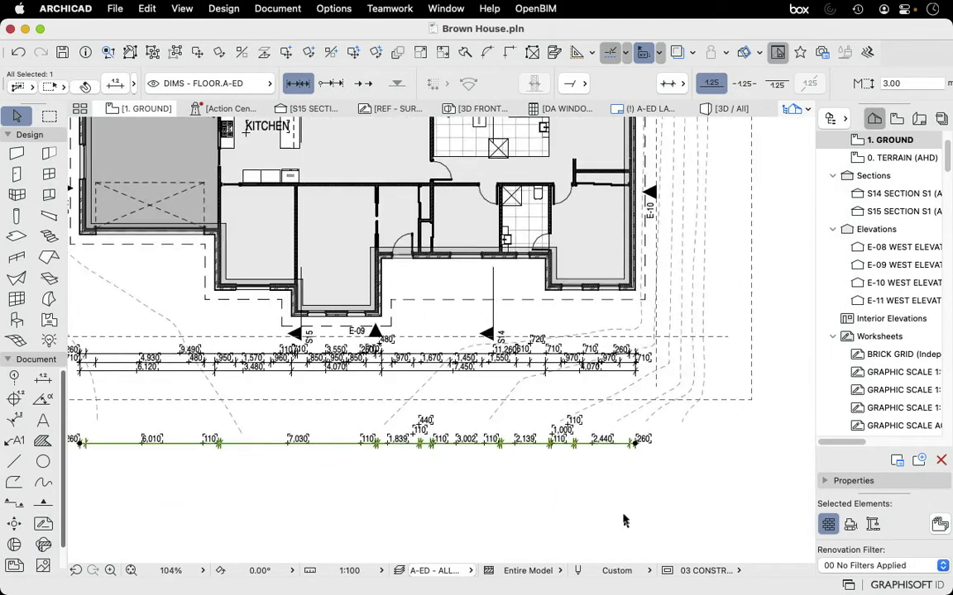
scroll(632, 445, up, 2)
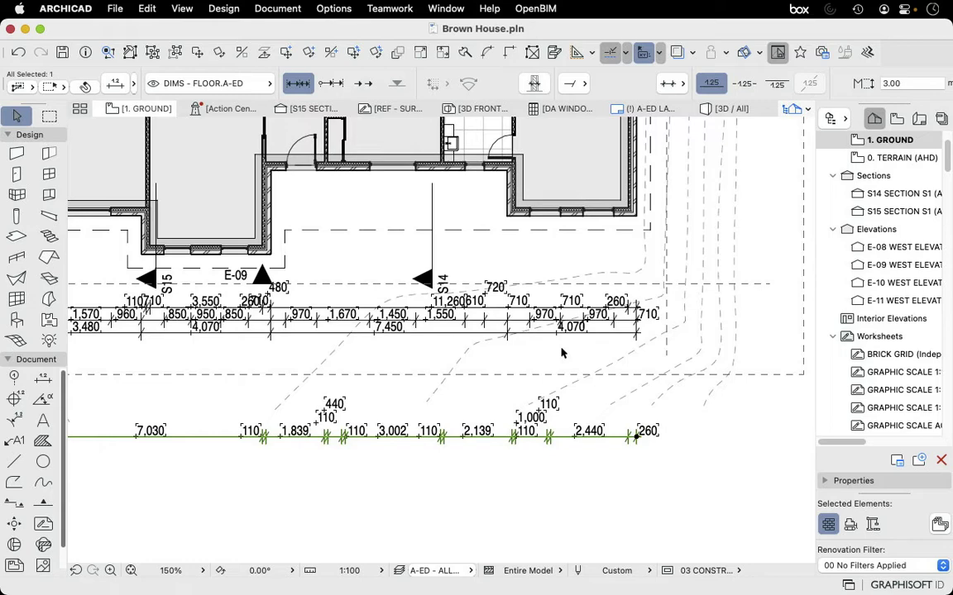
key(Escape)
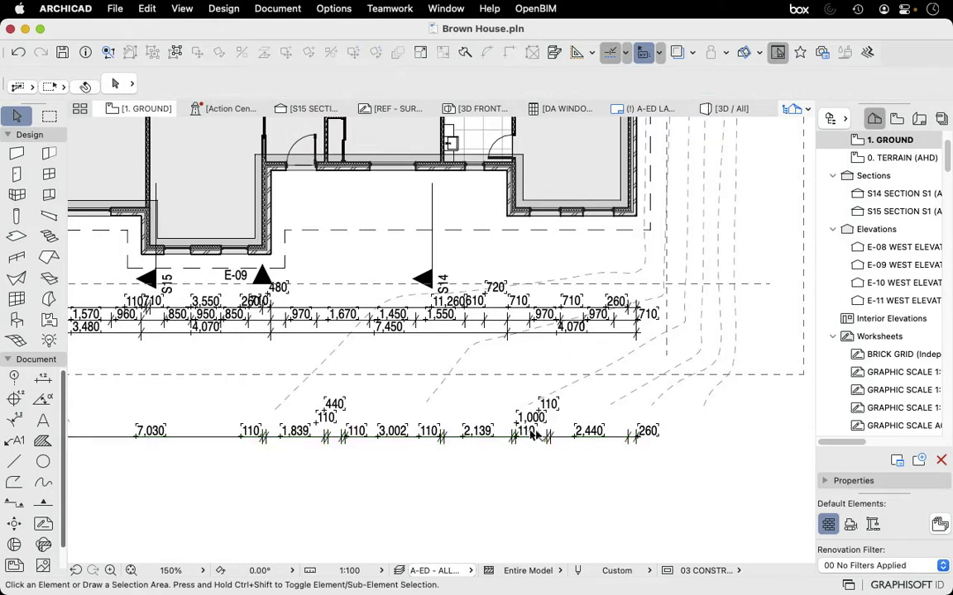
- Undo the dimension chain's move and set the floor plan scale to 1:50
scroll(450, 463, down, 5)
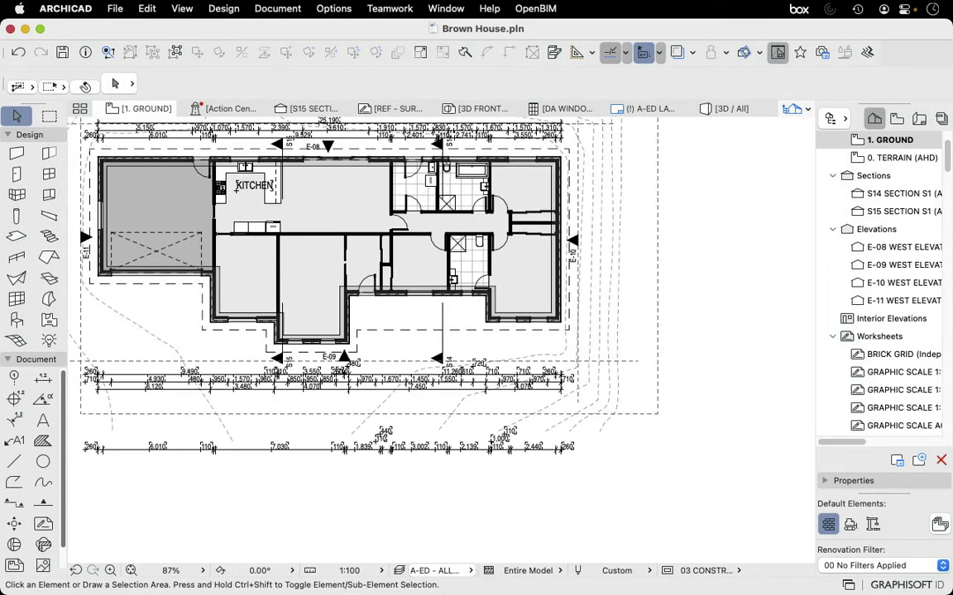
key(super+z)
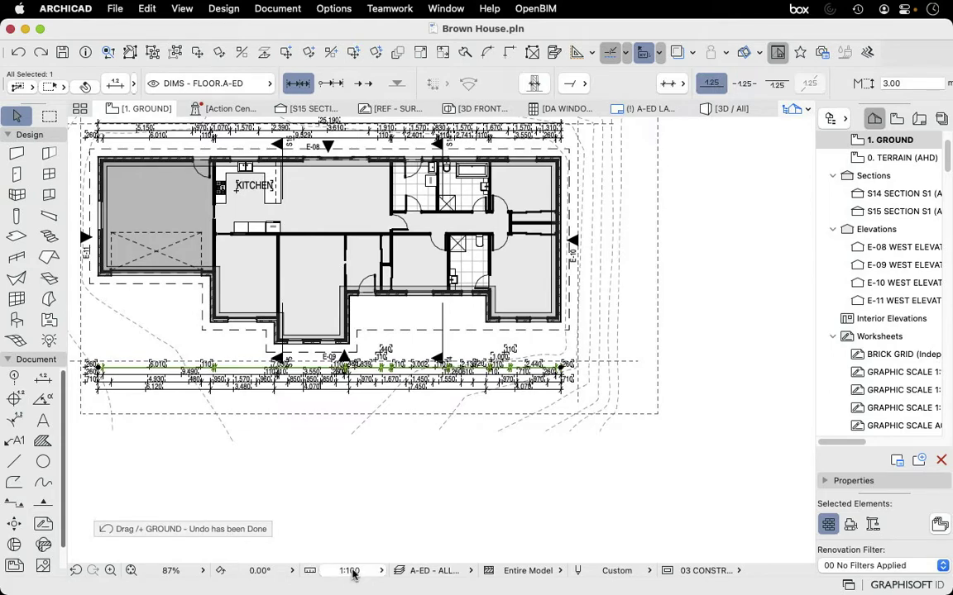
click(348, 571)
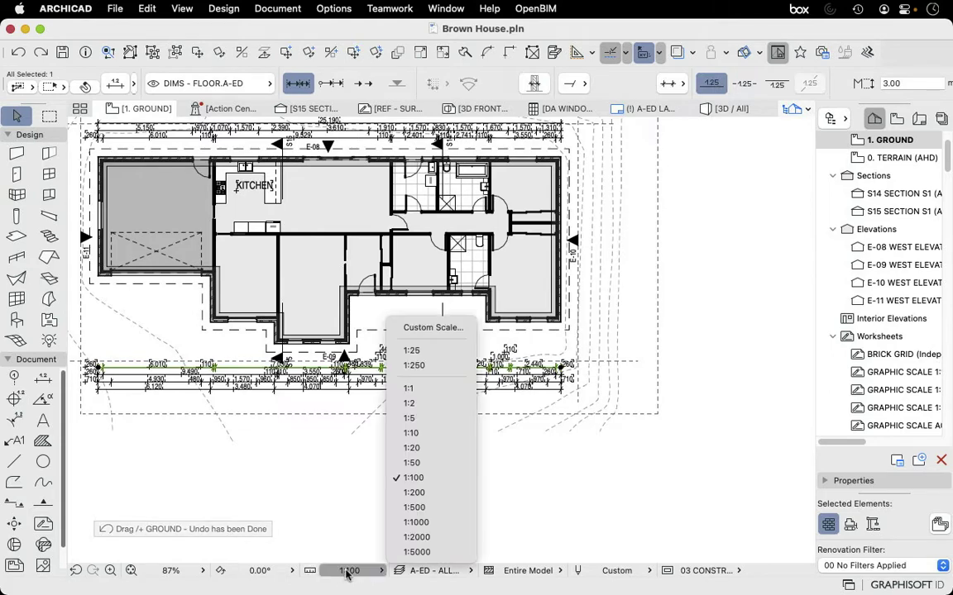
click(417, 465)
scroll(424, 488, down, 3)
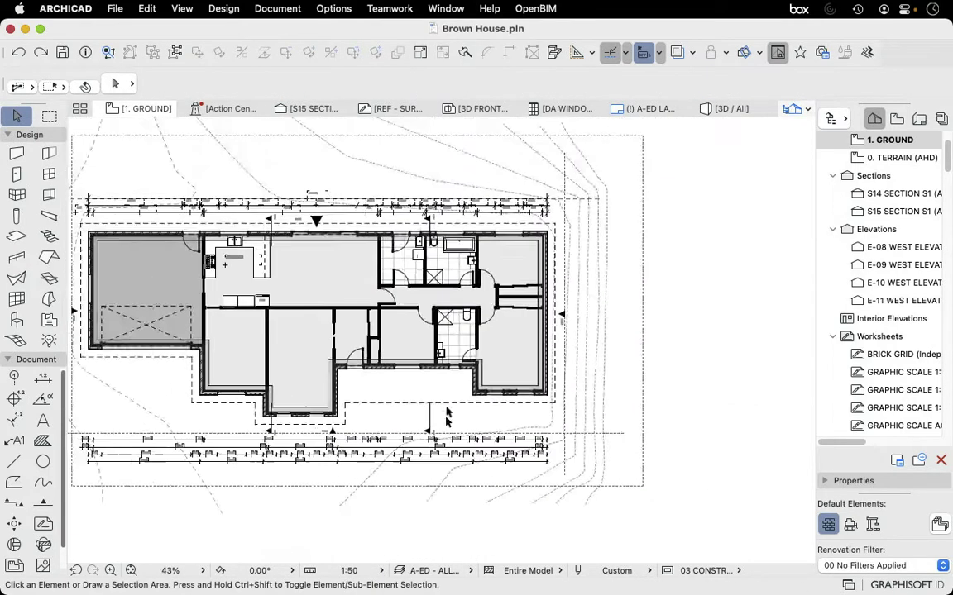
scroll(447, 413, up, 3)
scroll(351, 478, up, 3)
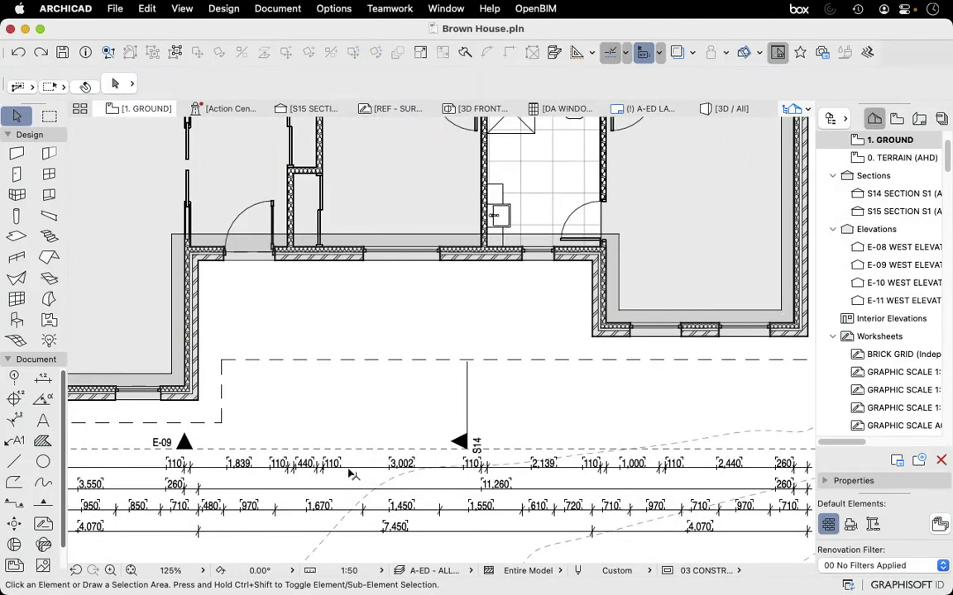
scroll(323, 478, down, 5)
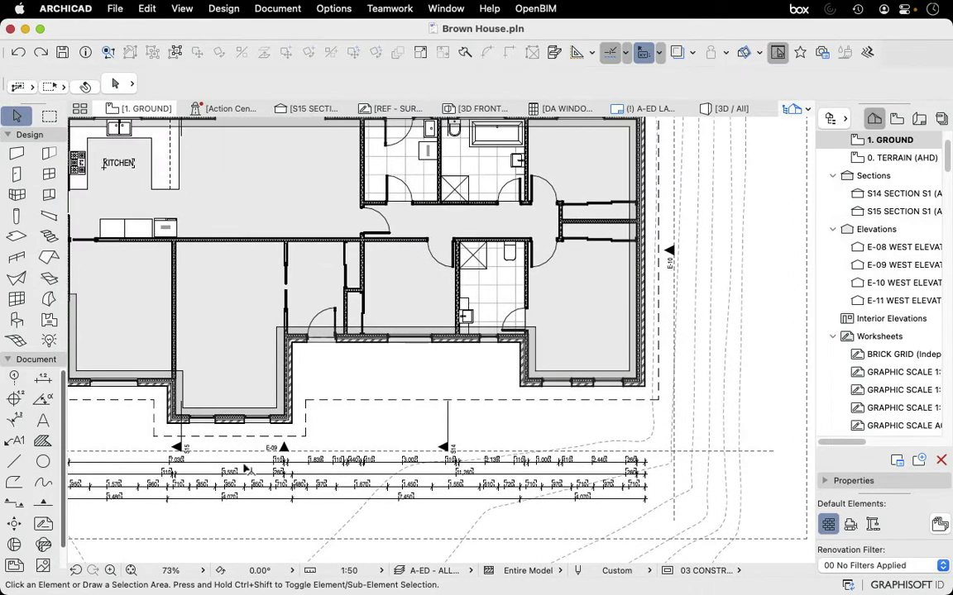
- Inspect the text spacing of the front dimension chain closest to the house at 1:50, selecting the chain and deselecting it again
click(278, 463)
scroll(273, 472, up, 5)
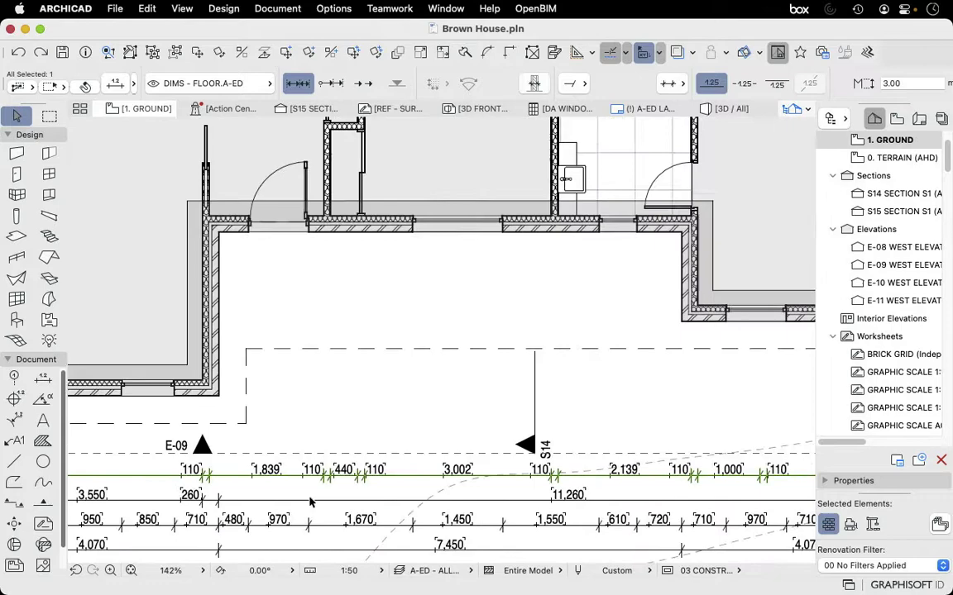
scroll(257, 482, down, 3)
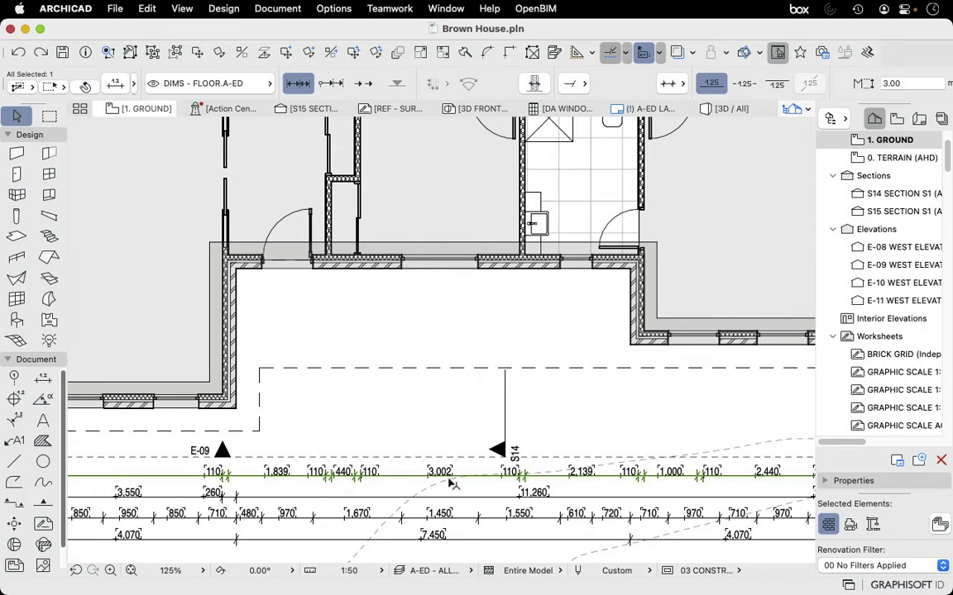
scroll(454, 482, down, 2)
scroll(459, 481, up, 2)
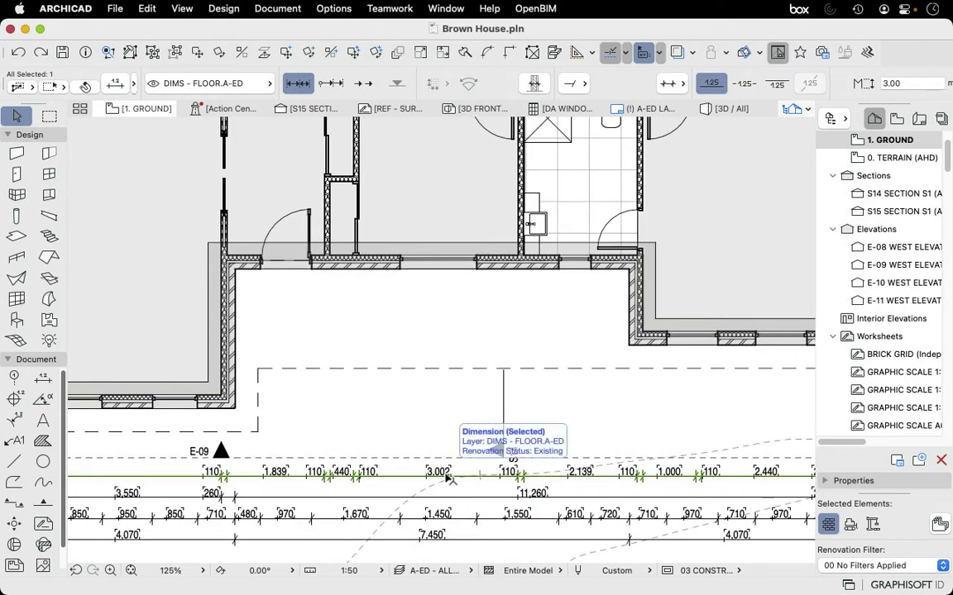
key(Escape)
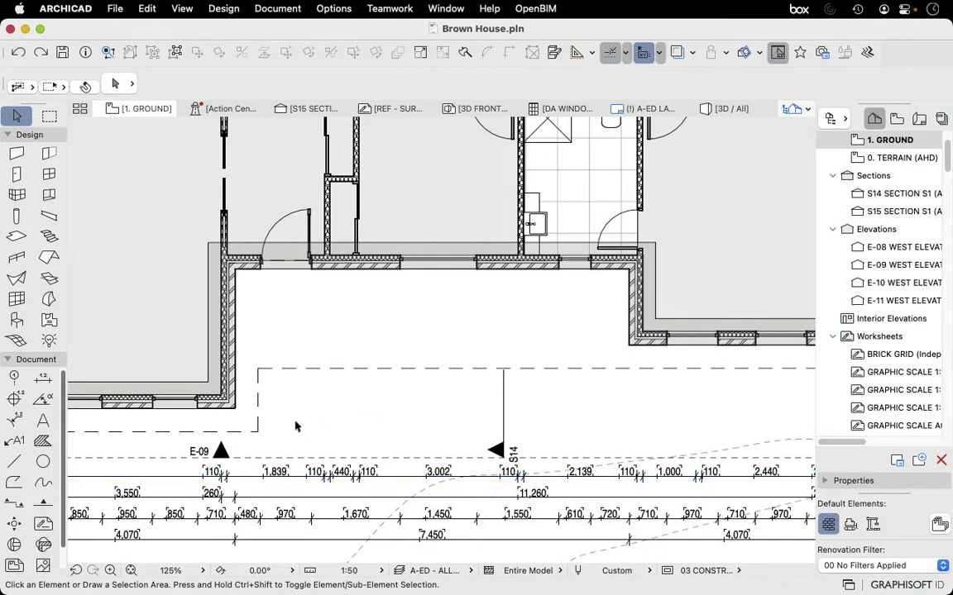
- Suspend groups so the walls of the floor plan can be selected individually
scroll(287, 482, down, 3)
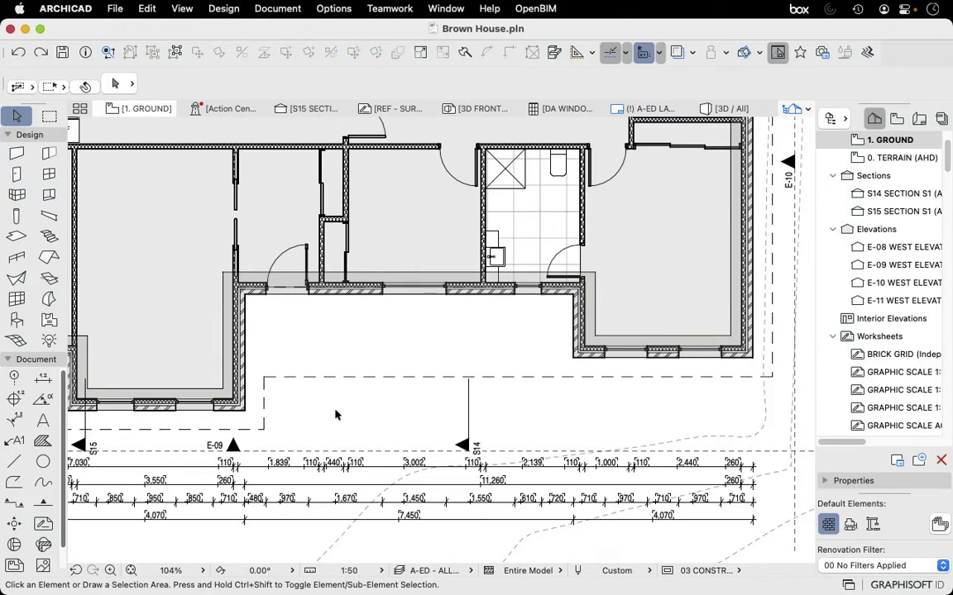
click(236, 163)
key(Escape)
click(172, 51)
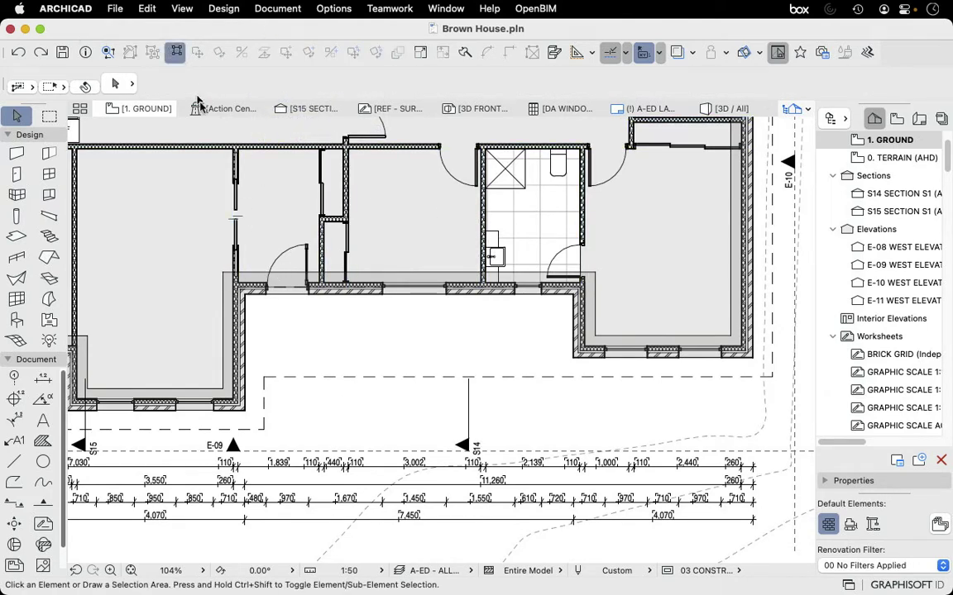
- Examine the interior and exterior walls around the entry, closets, middle bedroom and ensuite one by one against the front dimension chains
click(235, 174)
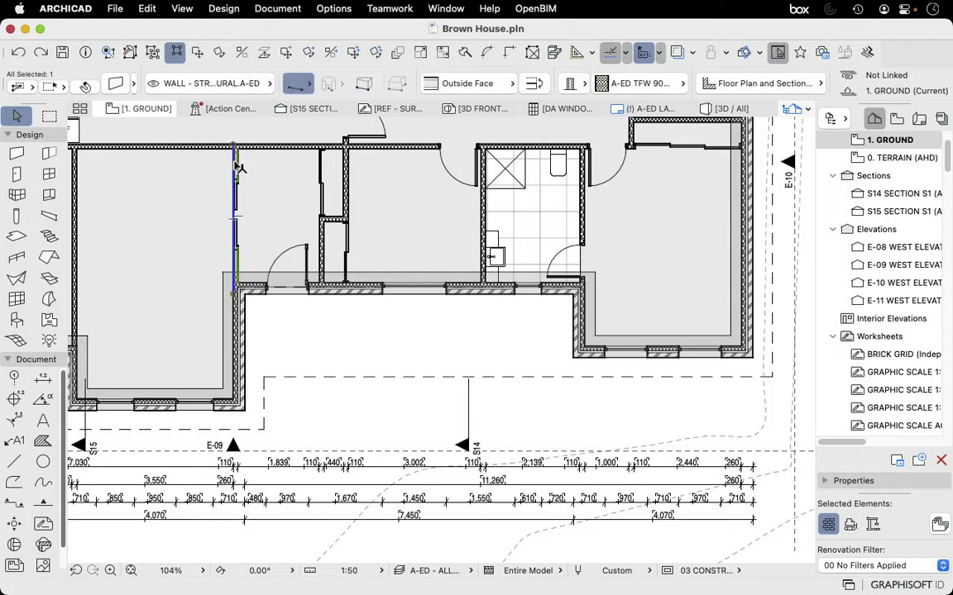
click(587, 228)
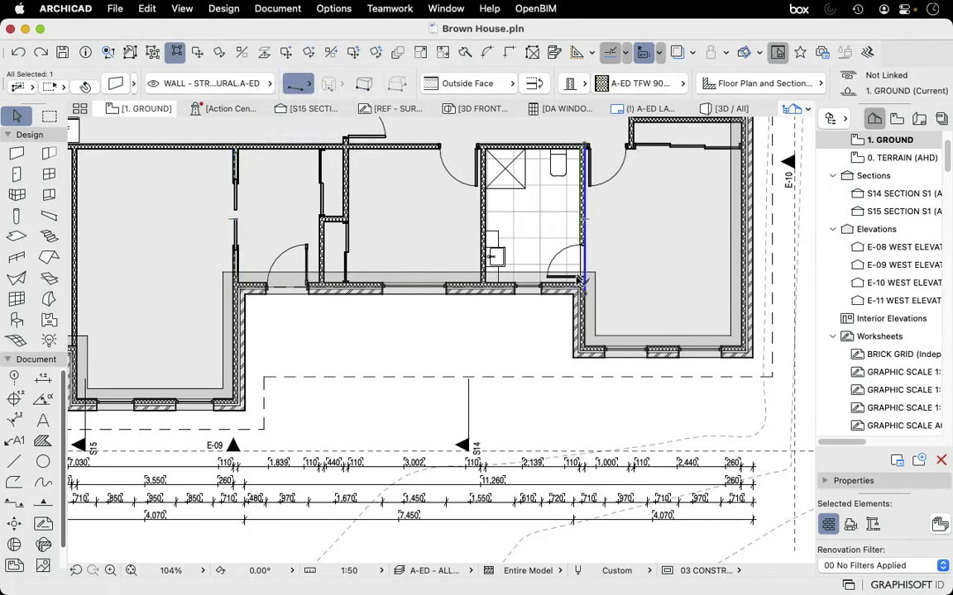
key(Escape)
click(583, 323)
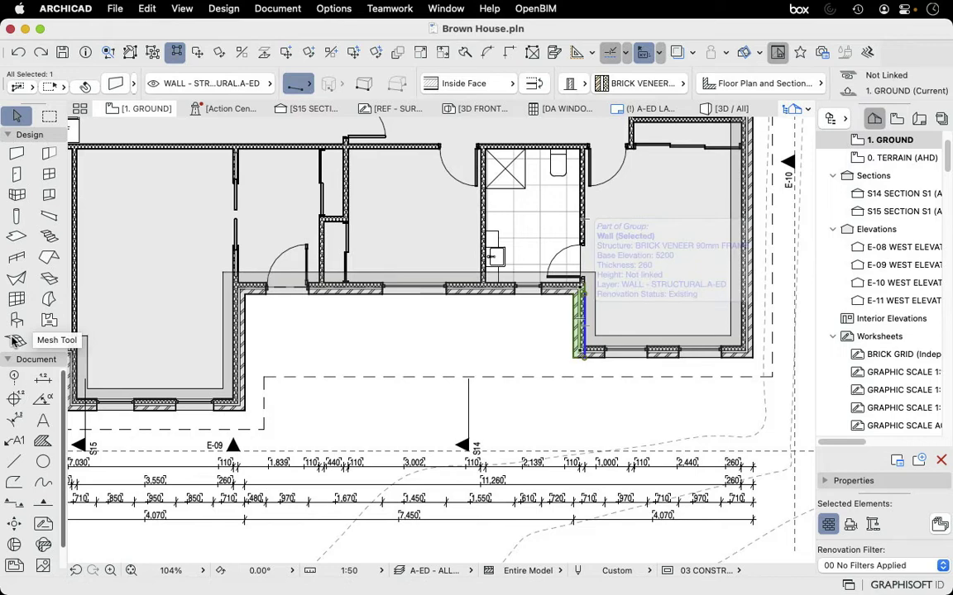
click(243, 331)
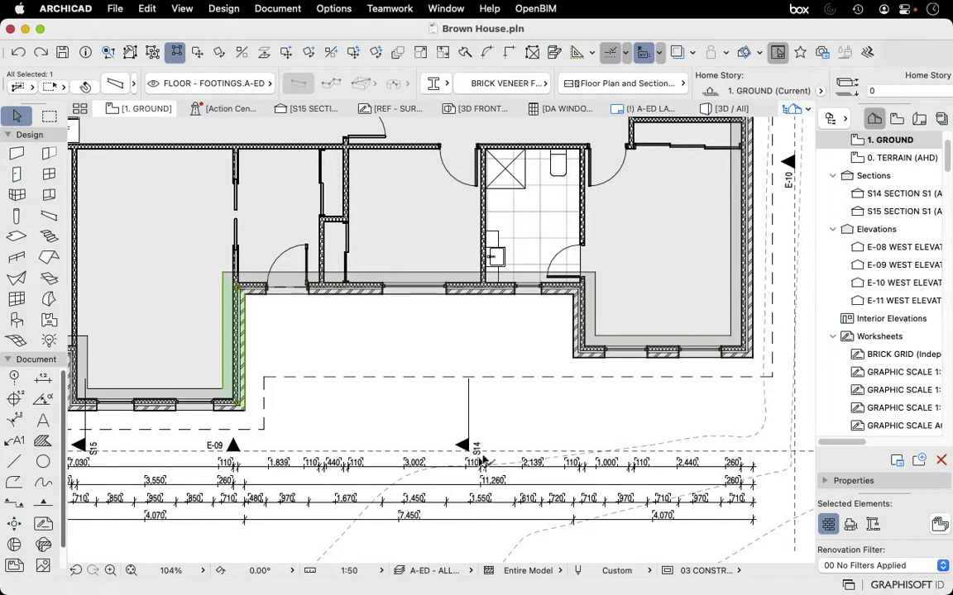
key(Escape)
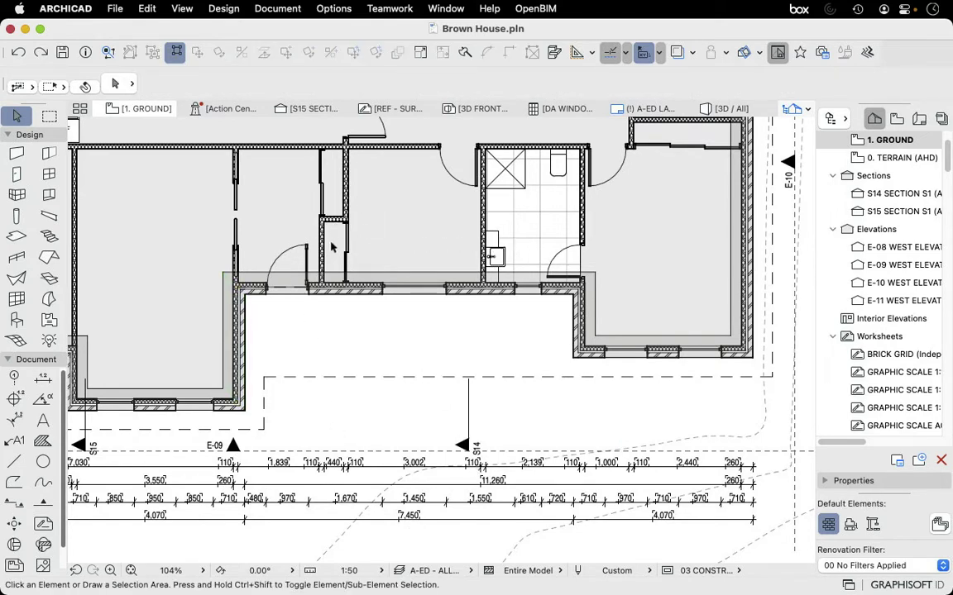
click(322, 175)
click(347, 184)
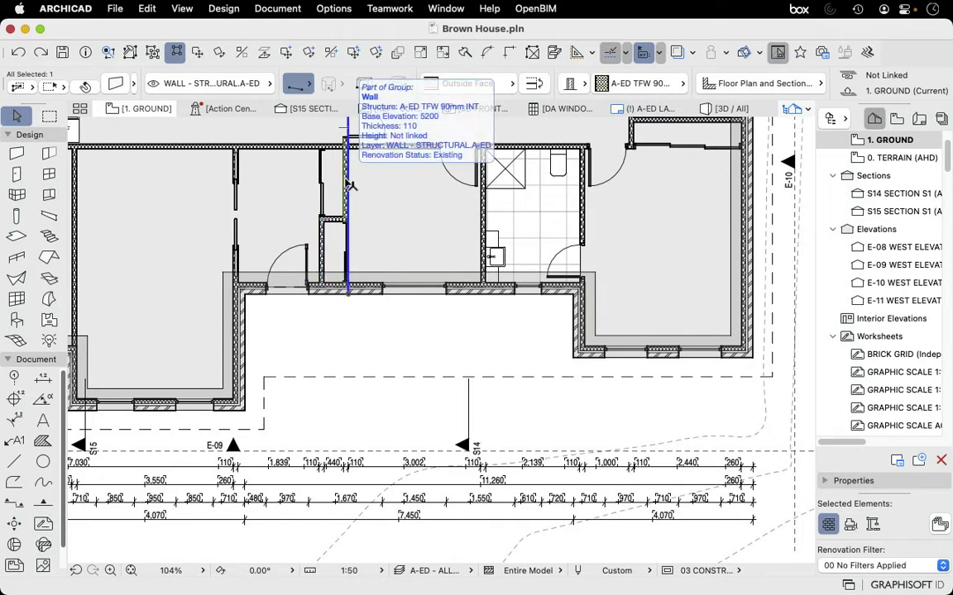
click(487, 208)
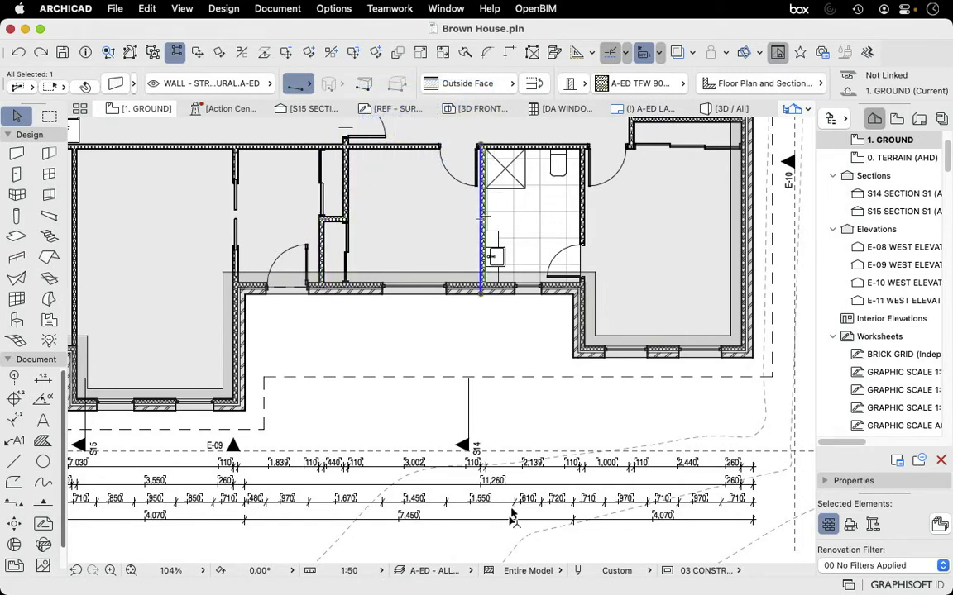
key(Escape)
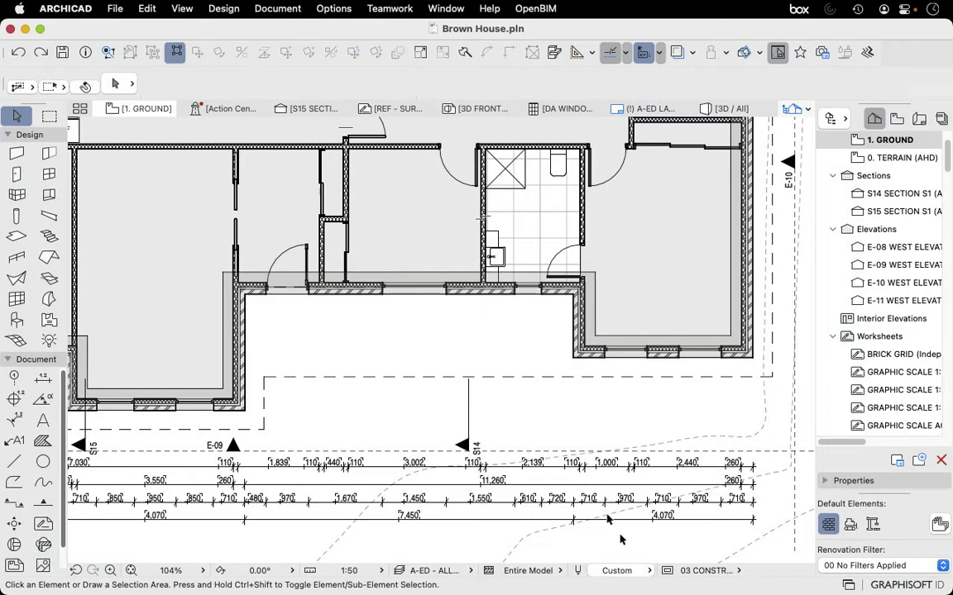
scroll(533, 534, down, 3)
scroll(570, 333, up, 3)
scroll(493, 346, down, 2)
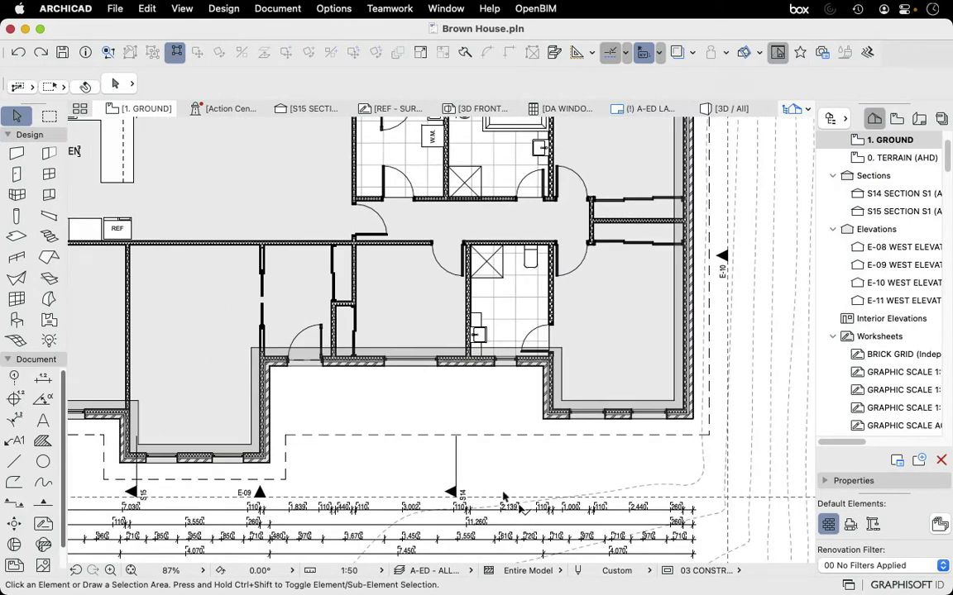
- Enclose the wall between the middle bedroom and the ensuite in a marquee and stretch it 1 mm toward the bedroom at 180°
click(50, 116)
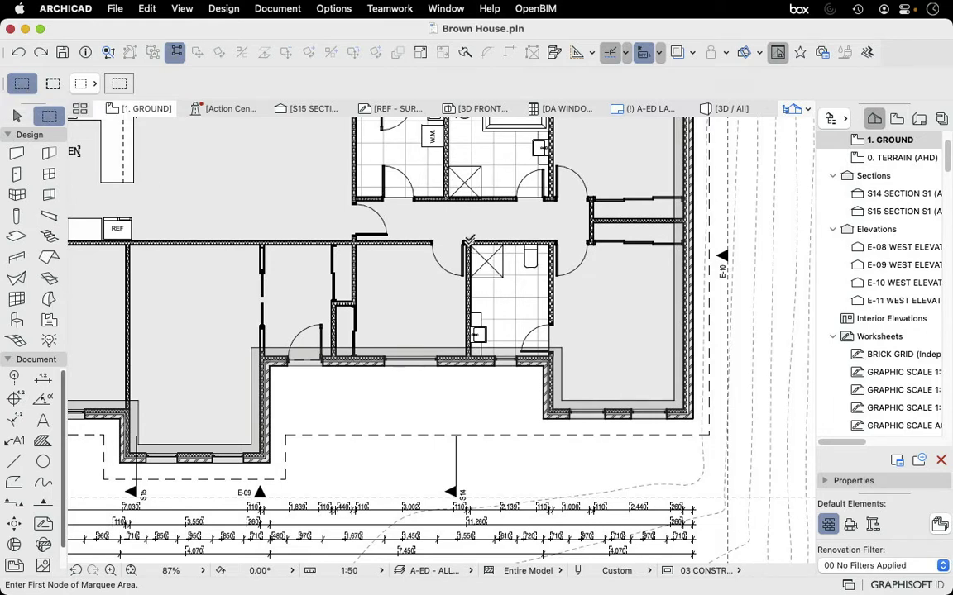
click(455, 219)
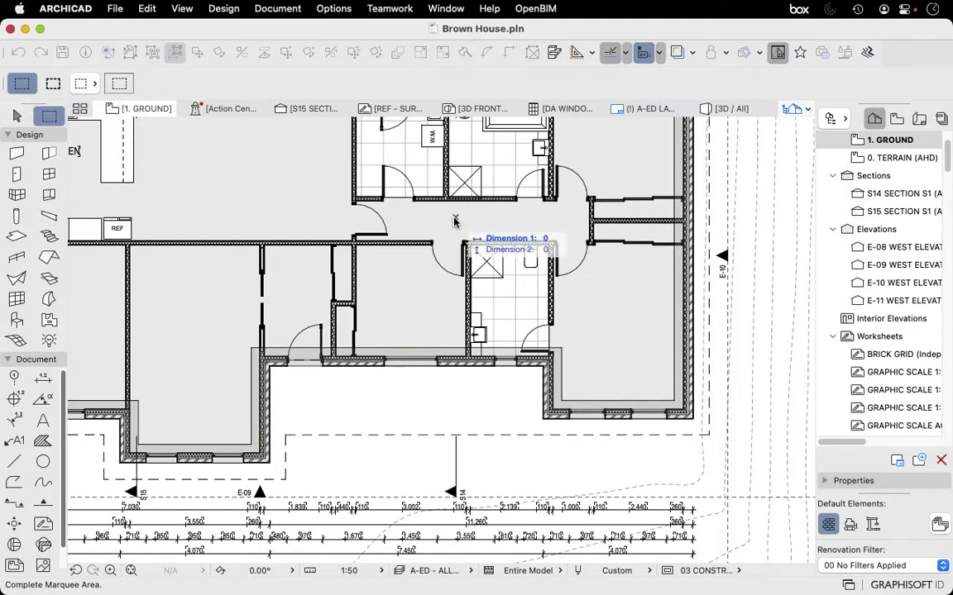
click(488, 382)
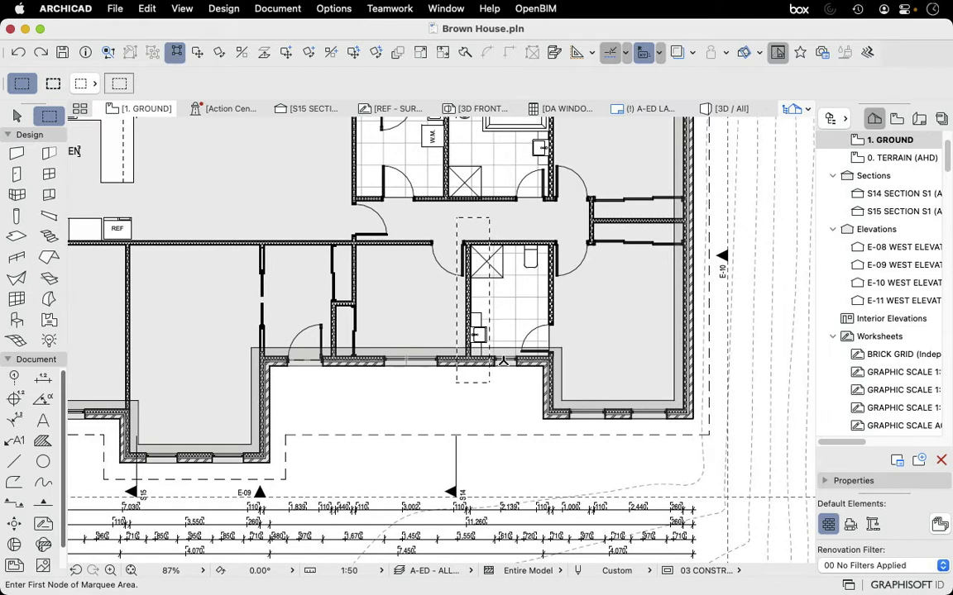
scroll(505, 508, up, 5)
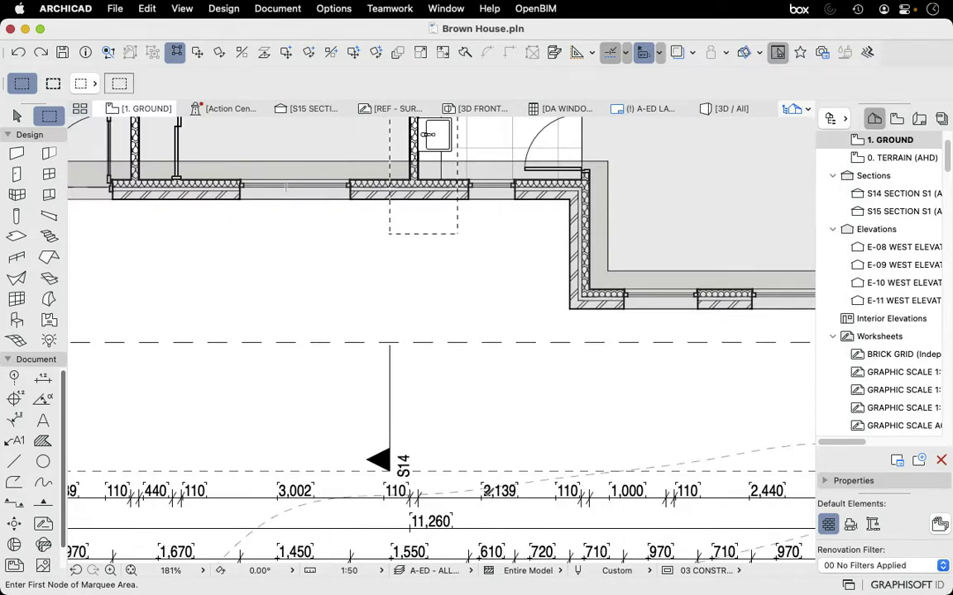
scroll(512, 491, down, 2)
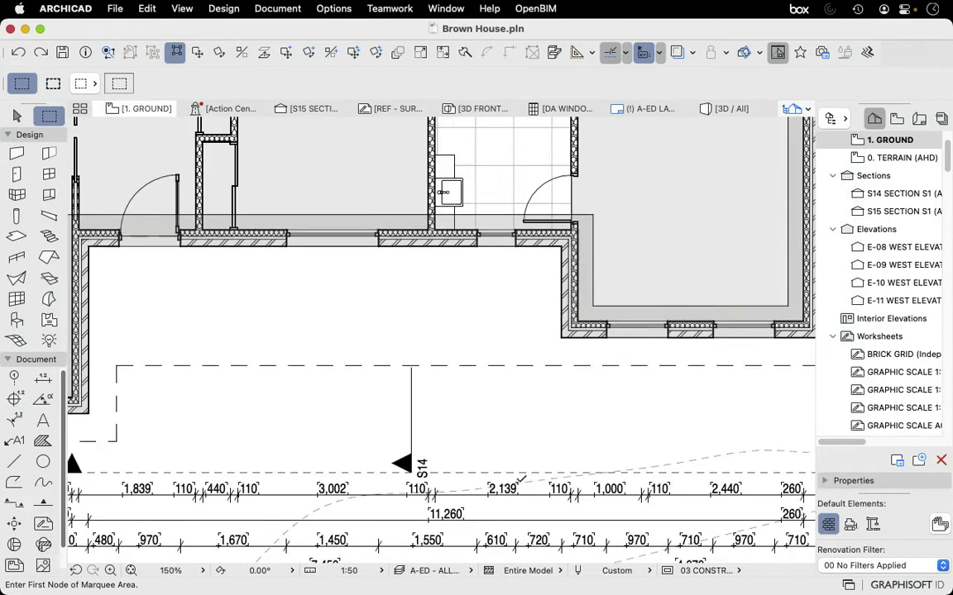
scroll(509, 496, down, 1)
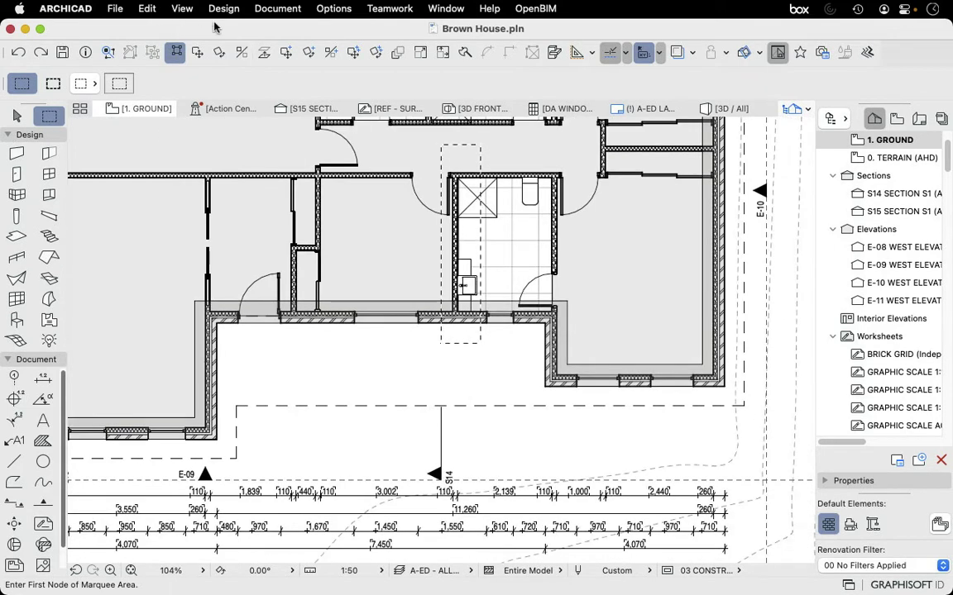
click(147, 9)
mouse_move(194, 342)
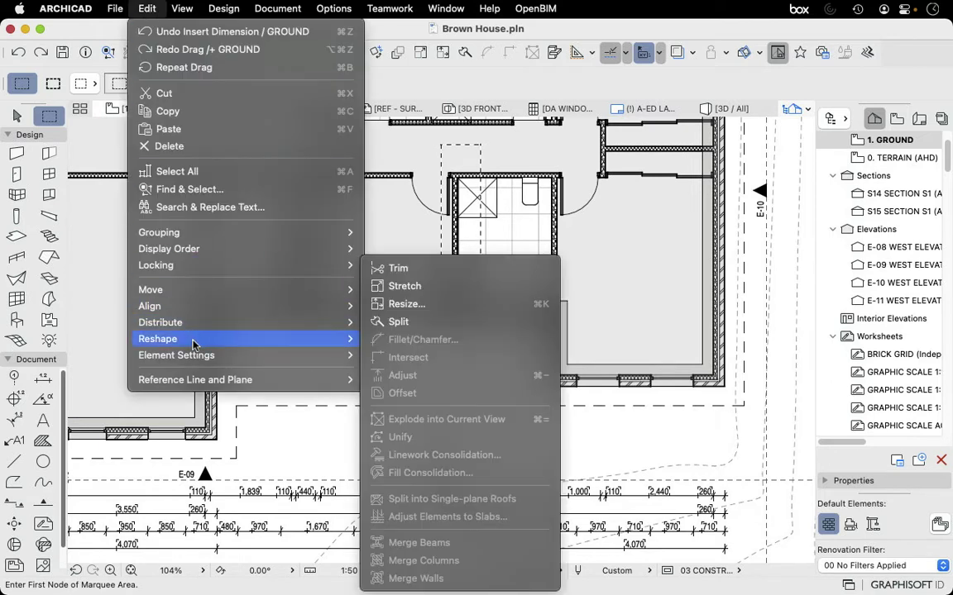
click(404, 286)
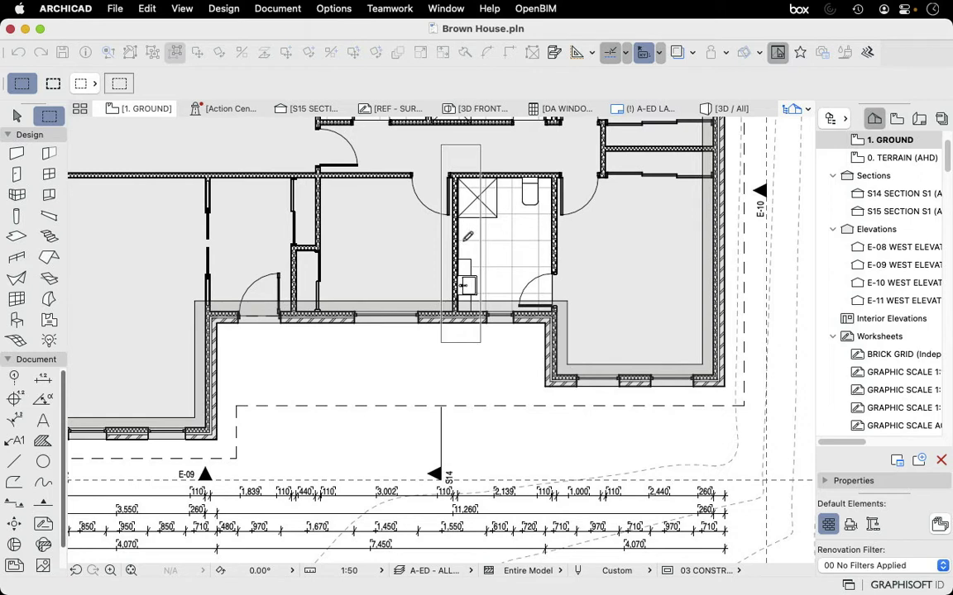
click(461, 241)
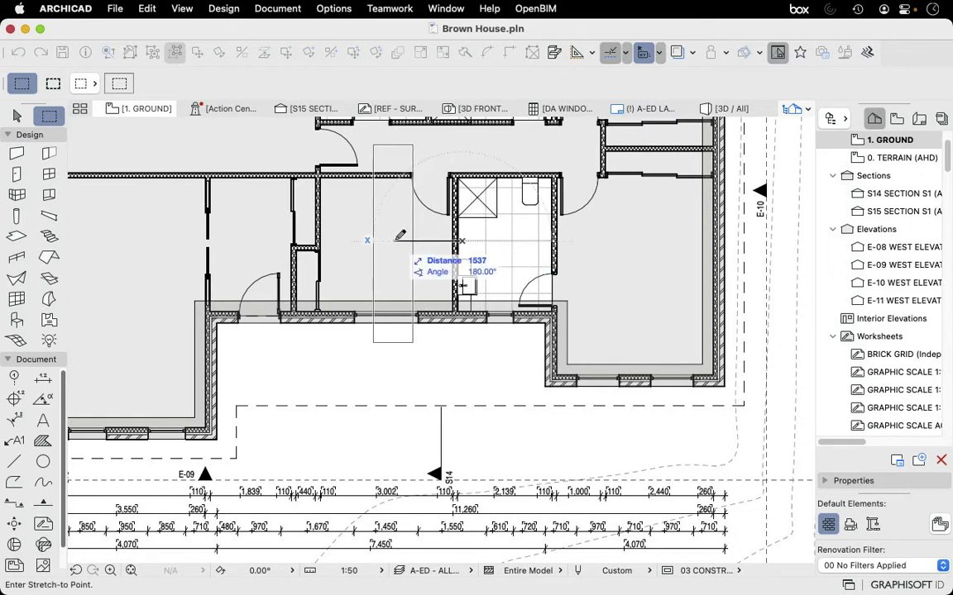
key(Tab)
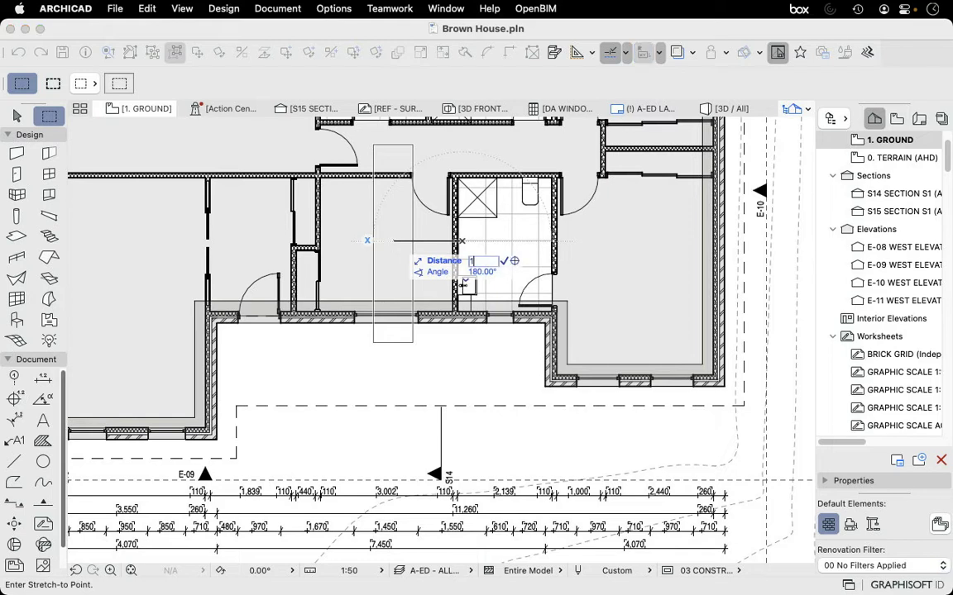
text(1)
key(Return)
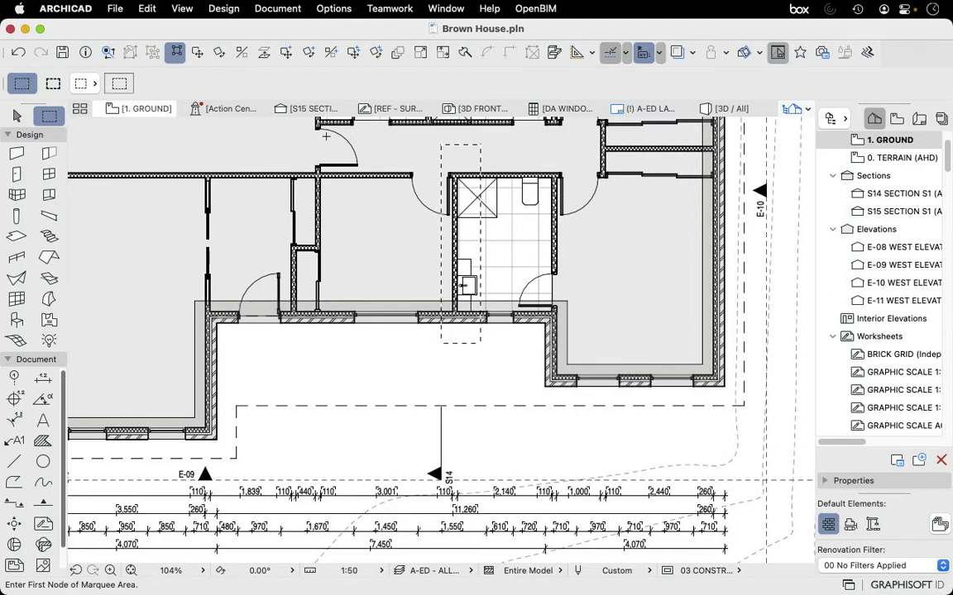
scroll(282, 211, down, 5)
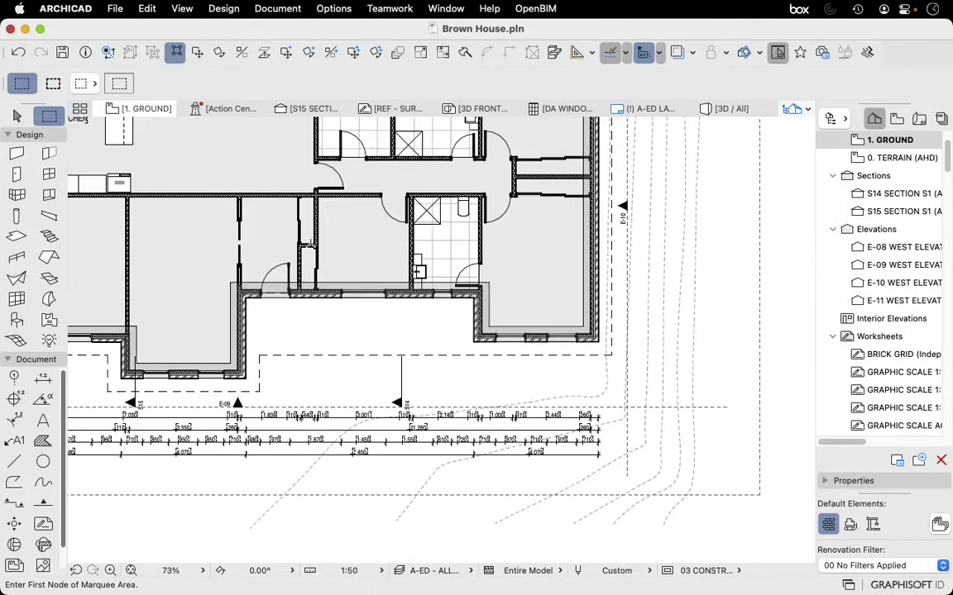
scroll(305, 353, down, 4)
scroll(286, 250, up, 8)
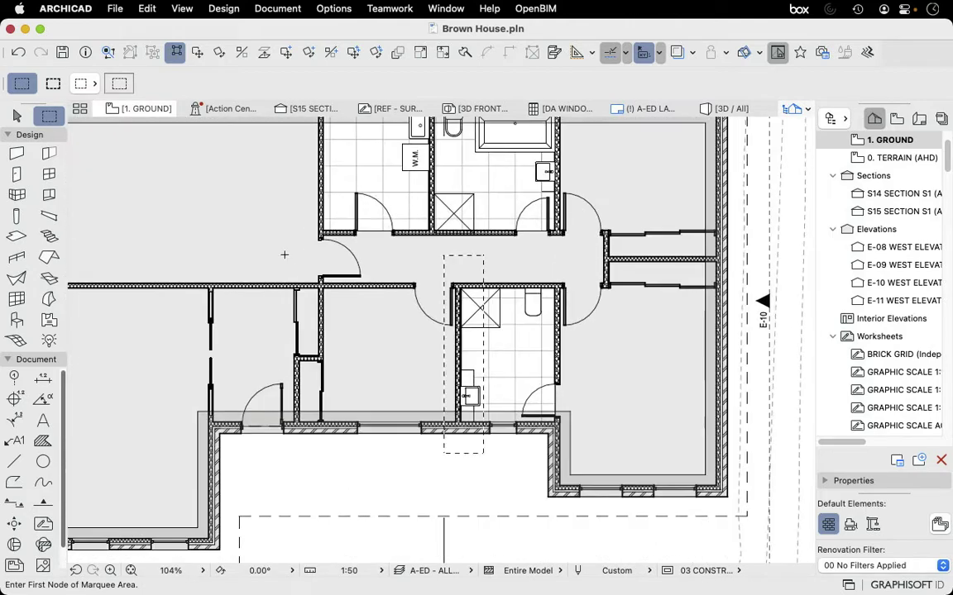
click(286, 251)
click(339, 447)
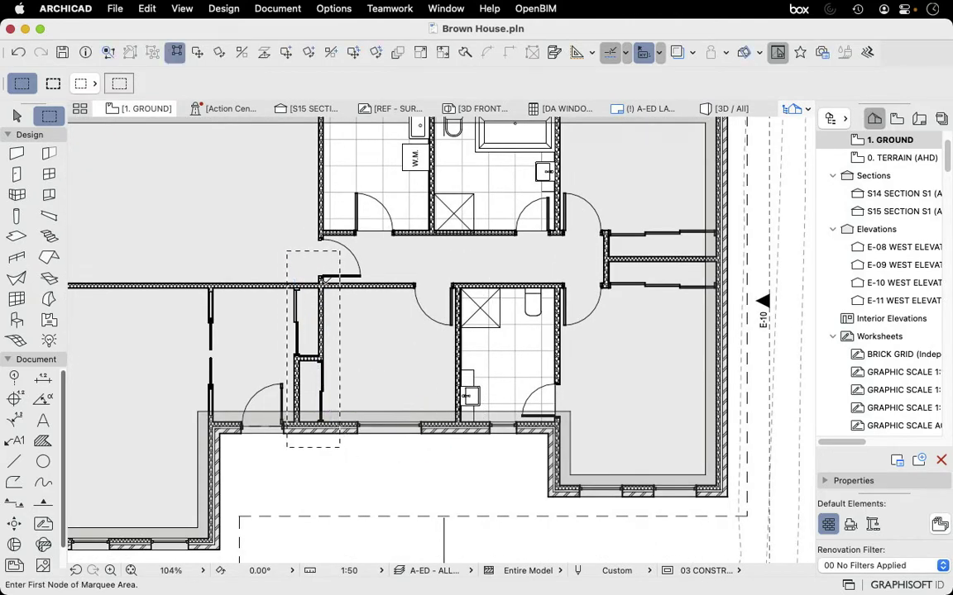
key(Escape)
key(Escape)
- Trace the wall beside the entry closets through to the rear of the house and examine the rear dimension chains there
click(322, 304)
scroll(334, 289, down, 5)
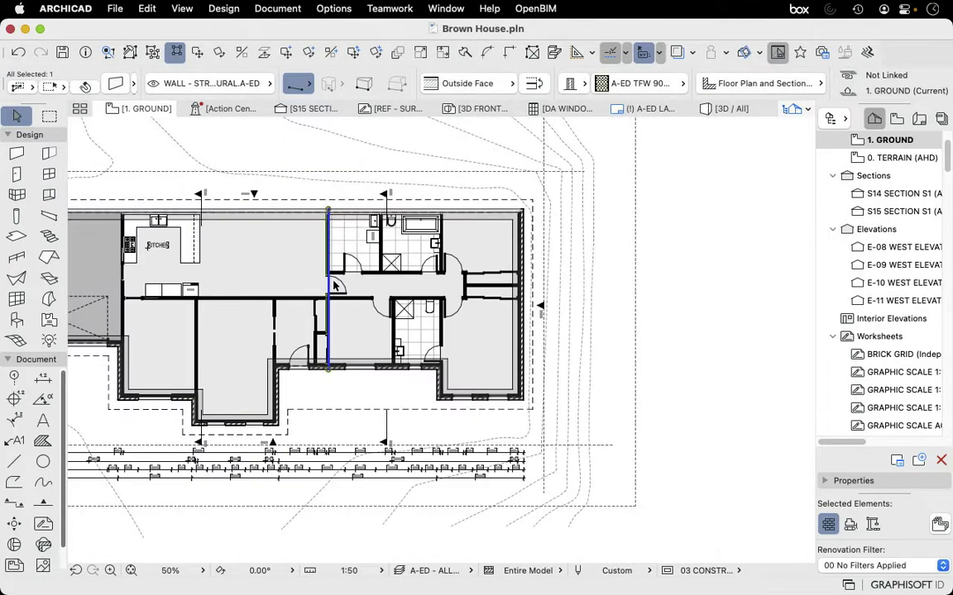
scroll(341, 210, up, 7)
scroll(372, 198, down, 1)
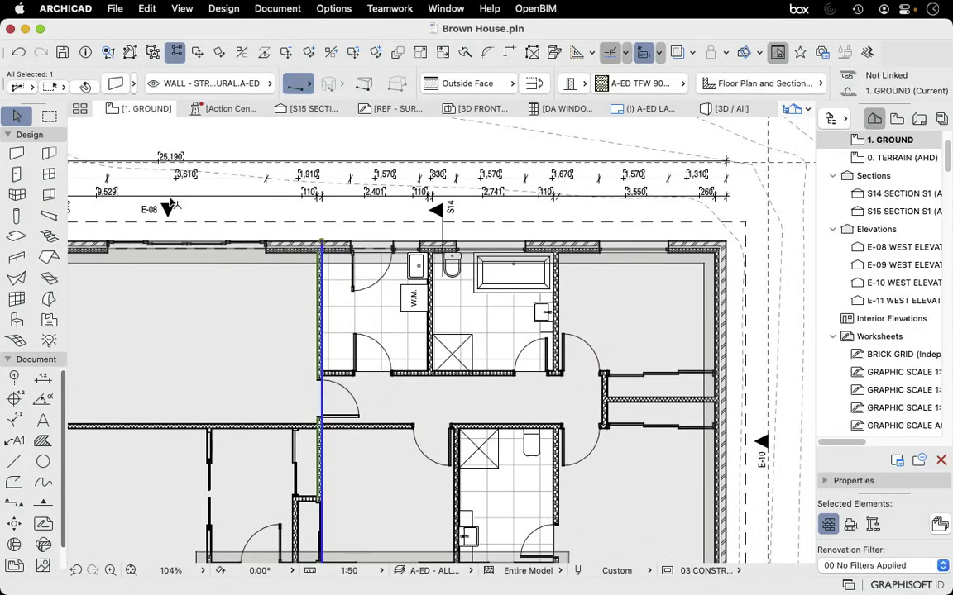
scroll(369, 191, down, 1)
scroll(373, 198, up, 2)
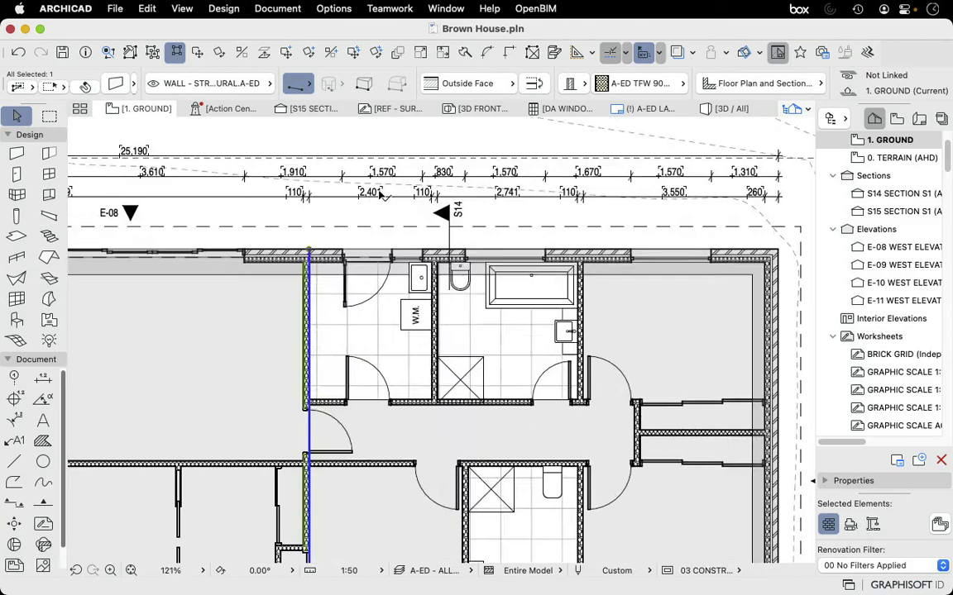
key(Escape)
scroll(391, 196, down, 2)
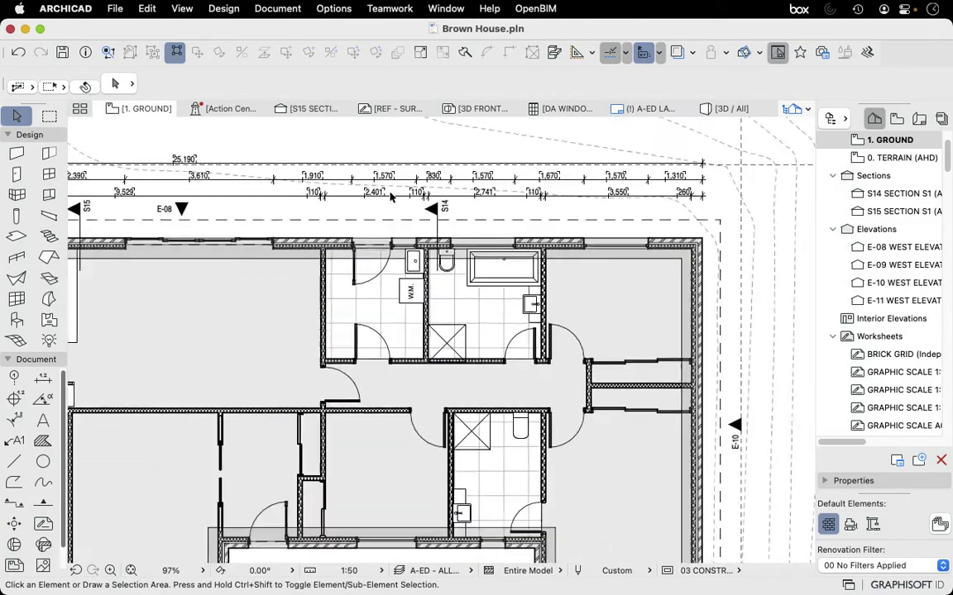
scroll(153, 199, up, 3)
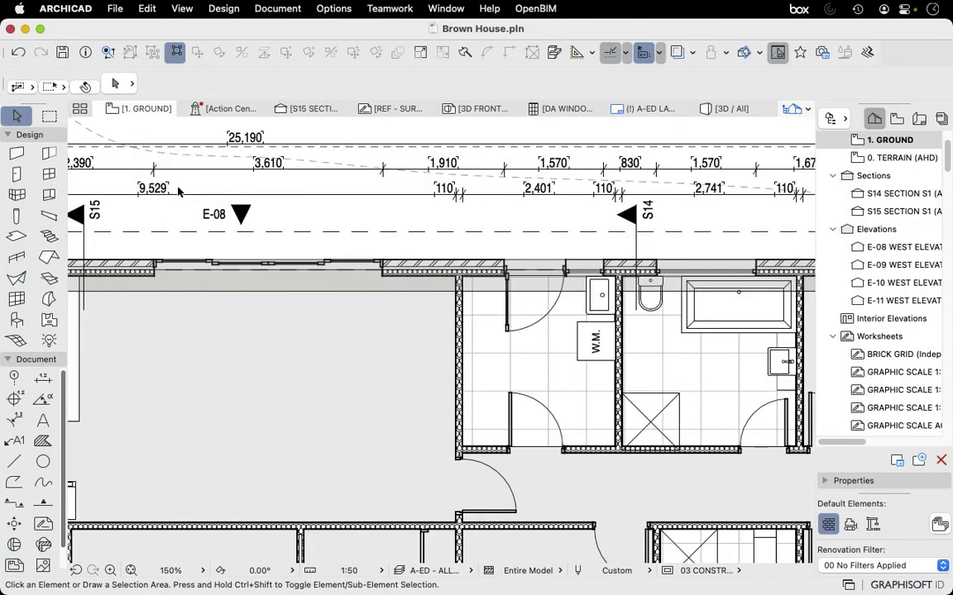
scroll(198, 197, down, 5)
scroll(272, 484, up, 3)
scroll(272, 485, down, 1)
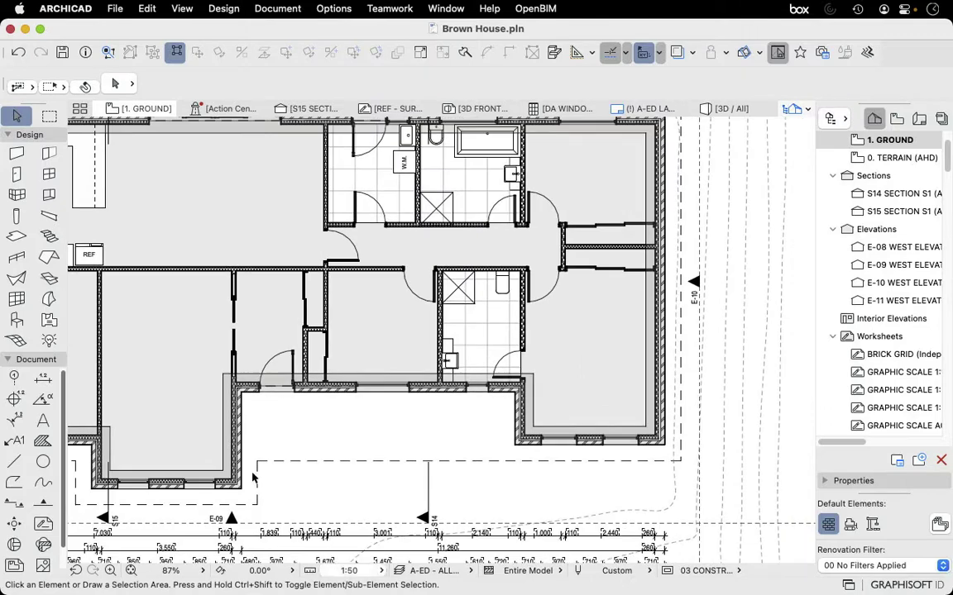
- Draw a marquee about 980 mm wide around the closet and laundry wall line, from outside the front wall past the rear wall
click(48, 115)
scroll(312, 400, up, 5)
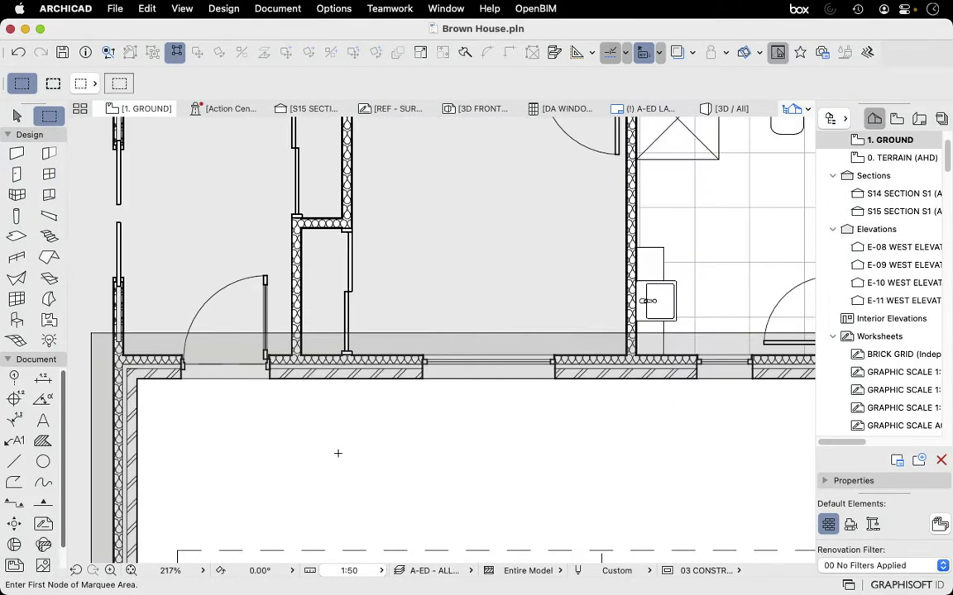
scroll(338, 454, down, 4)
scroll(344, 407, up, 4)
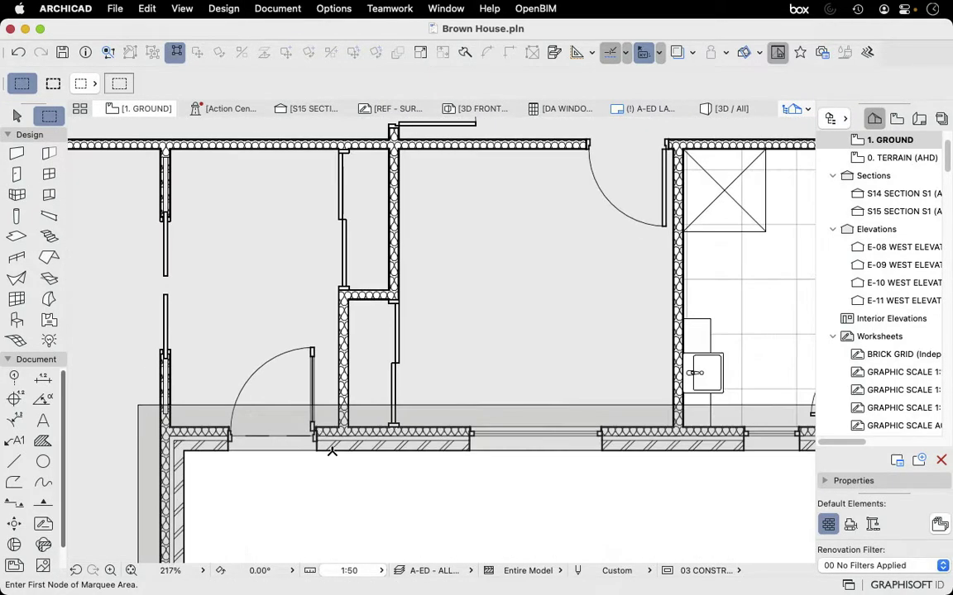
click(329, 484)
scroll(340, 340, down, 5)
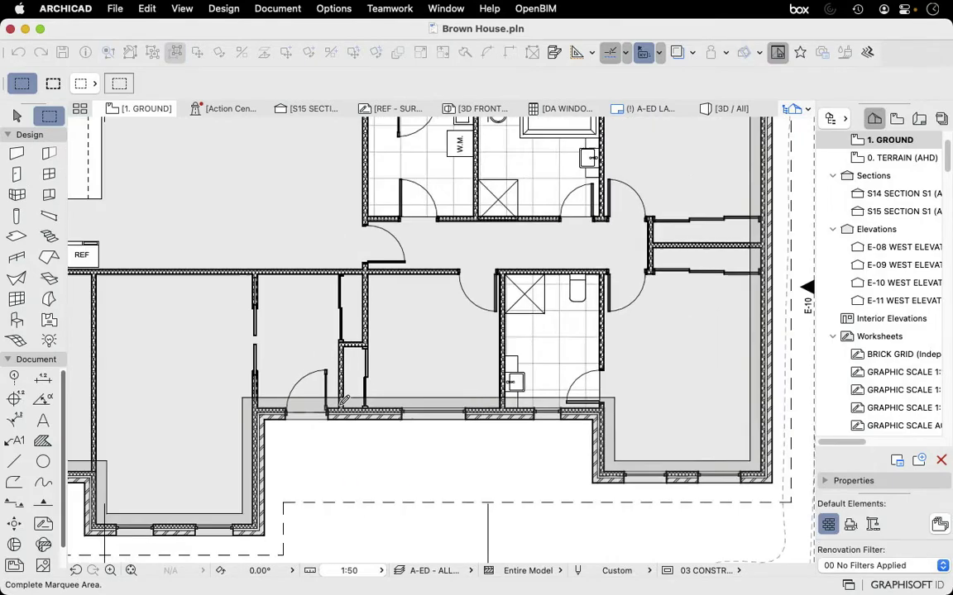
scroll(348, 339, up, 5)
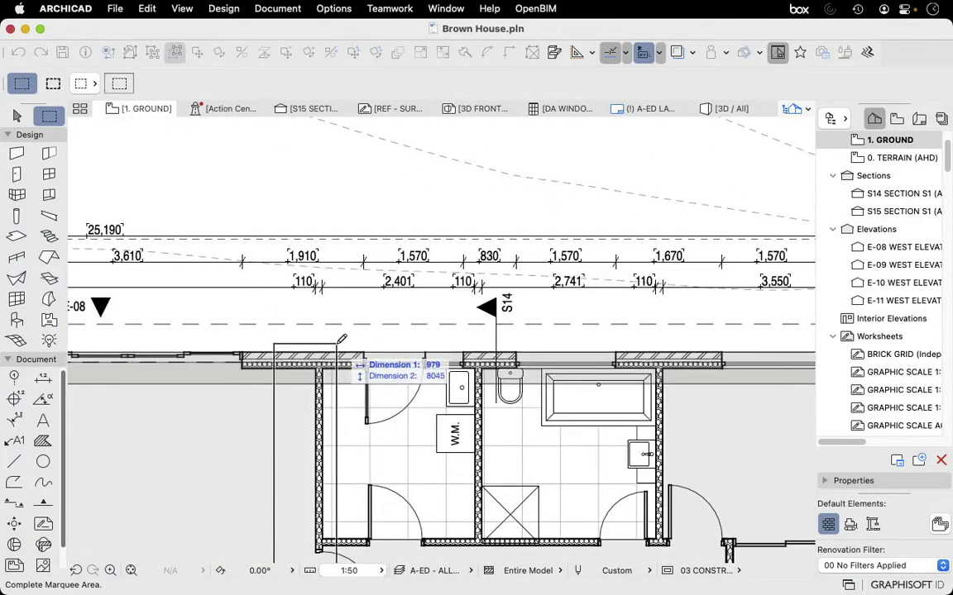
click(336, 334)
scroll(354, 213, down, 6)
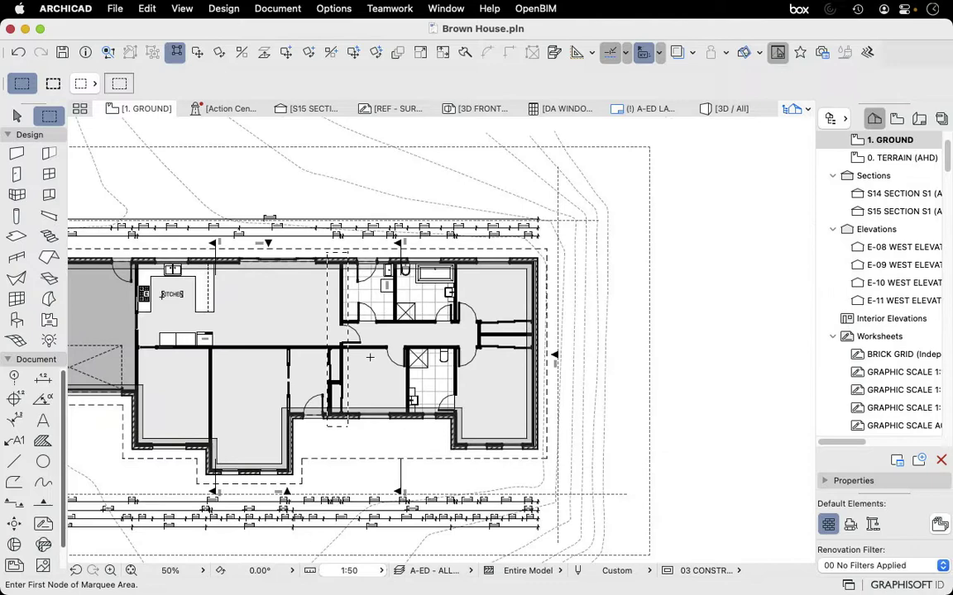
- Stretch the enclosed closet and laundry wall line 1 mm toward the middle bedroom at 0° and clear the marquee
scroll(329, 267, up, 3)
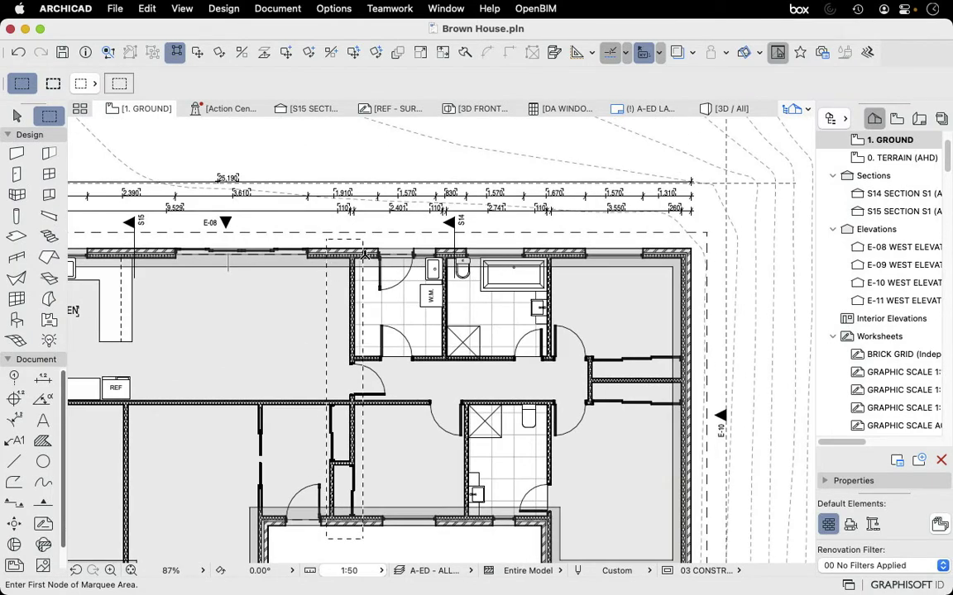
click(147, 9)
mouse_move(221, 343)
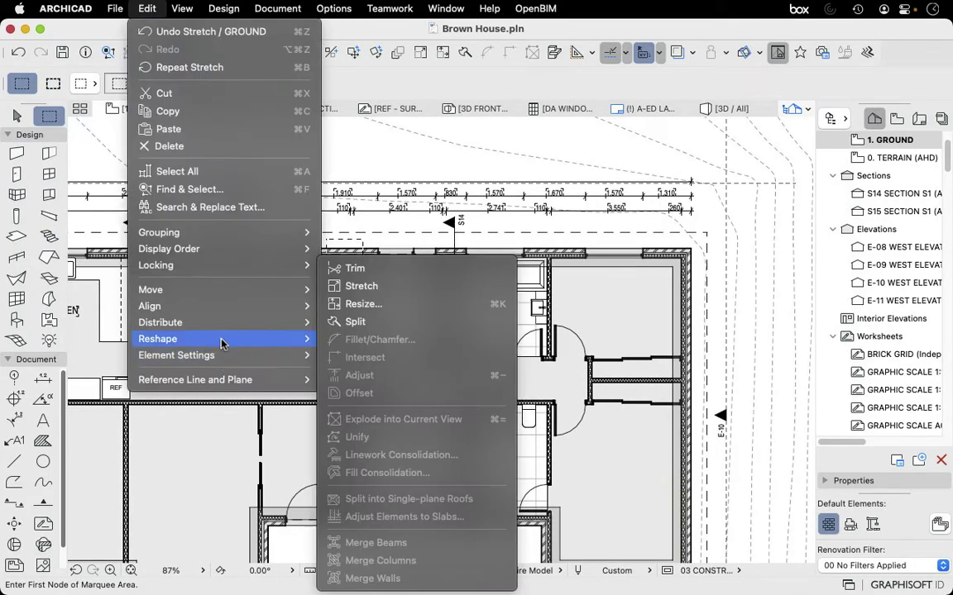
click(347, 286)
scroll(373, 313, down, 5)
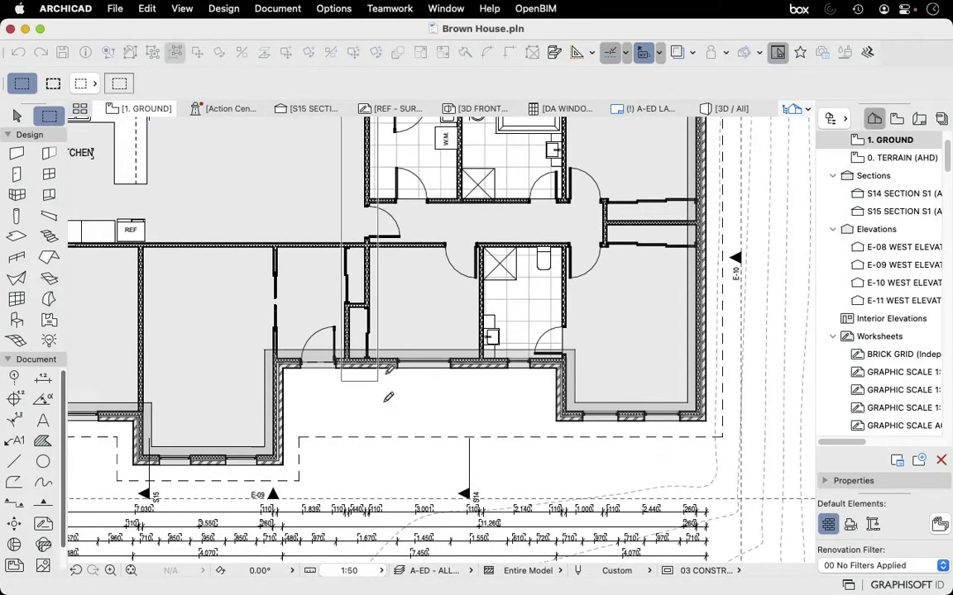
click(360, 323)
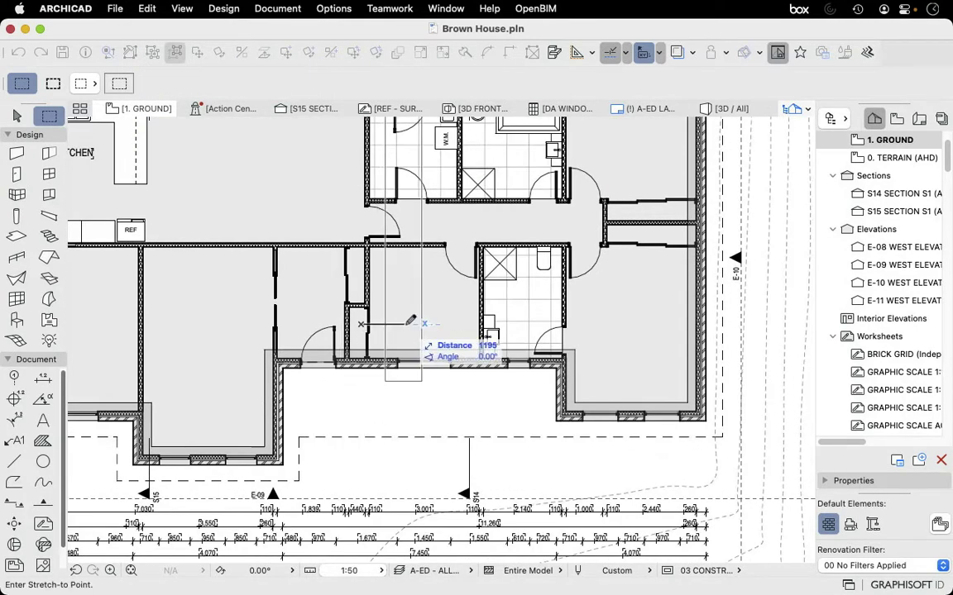
text(1)
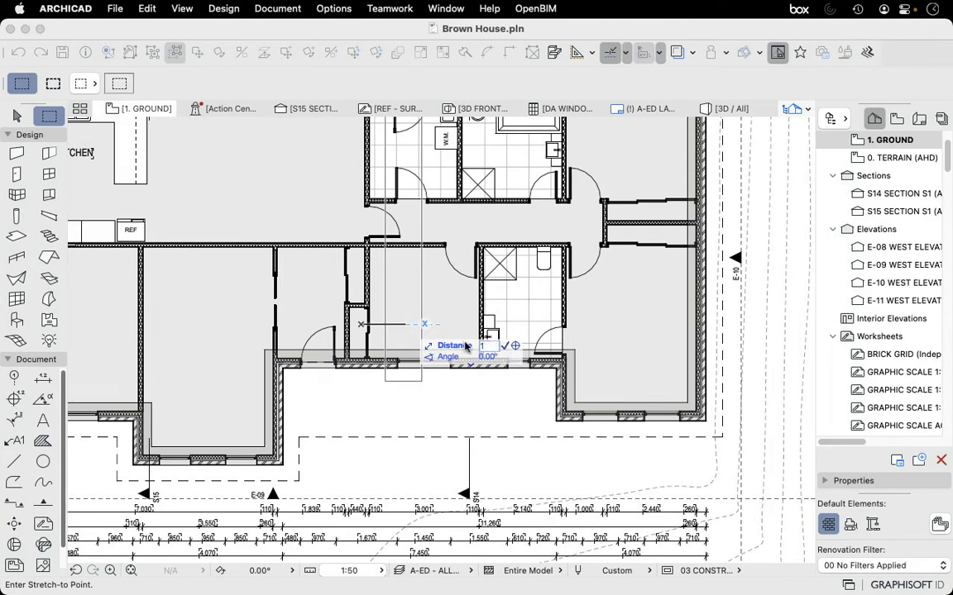
key(Return)
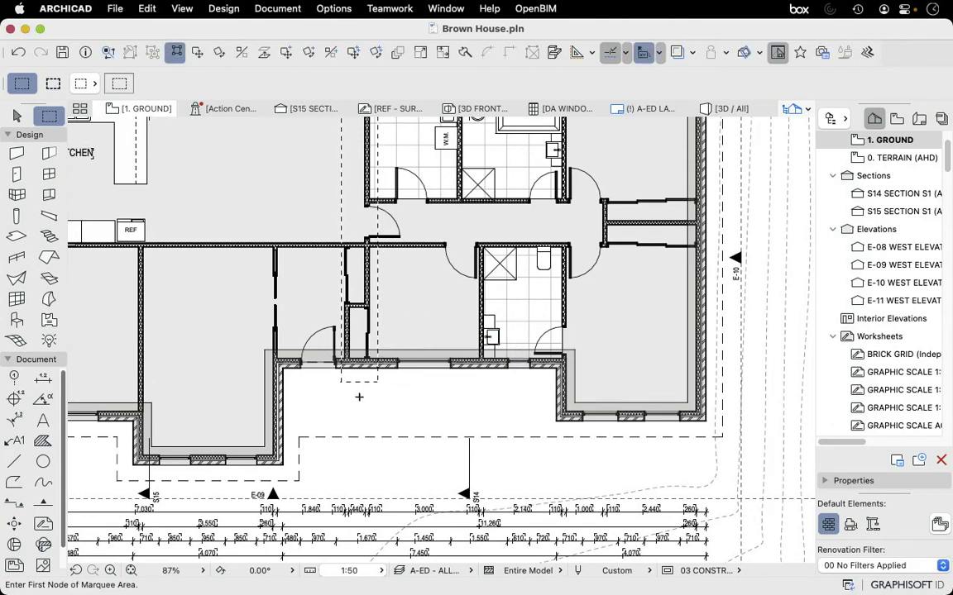
key(Escape)
key(Escape)
- Examine the front and rear dimension chains around the entry, middle bedroom, laundry and bathroom for room sizes that are not round
scroll(374, 503, up, 3)
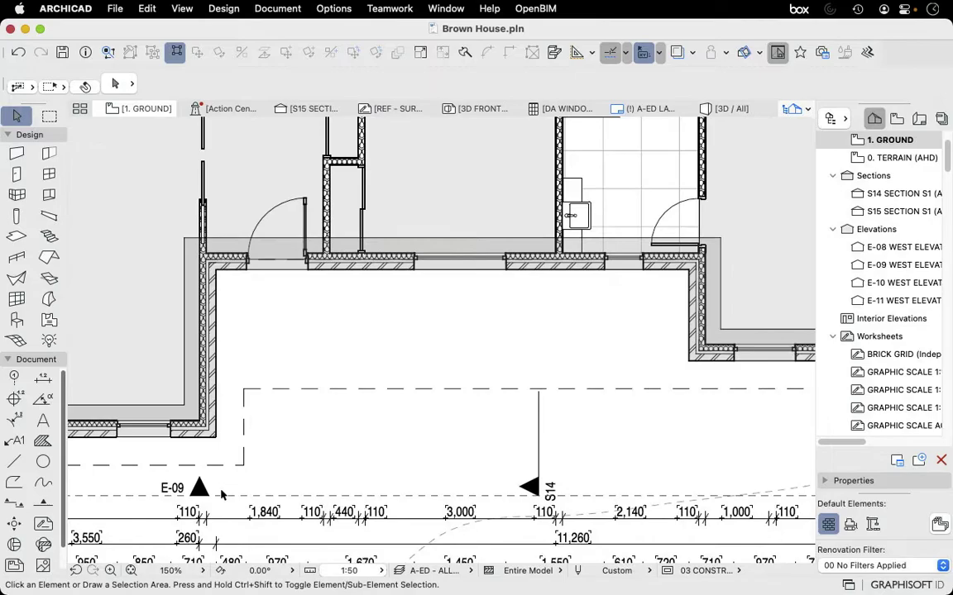
scroll(325, 493, down, 2)
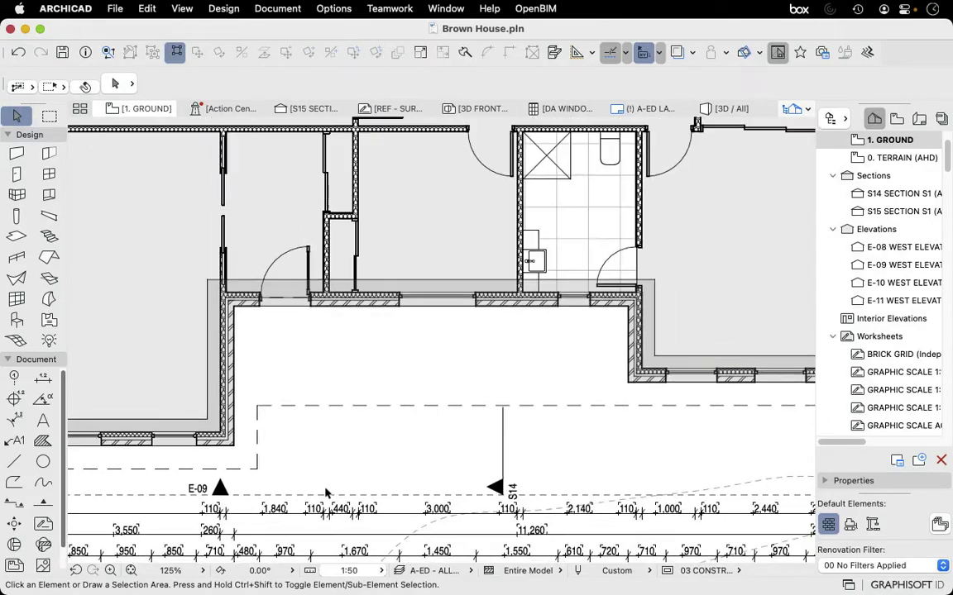
scroll(325, 493, down, 8)
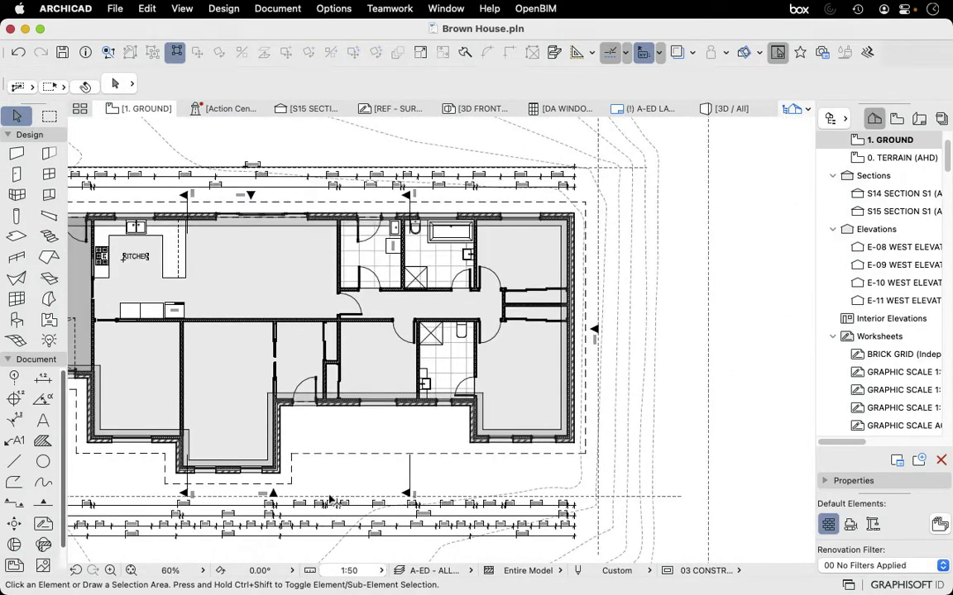
scroll(398, 298, up, 10)
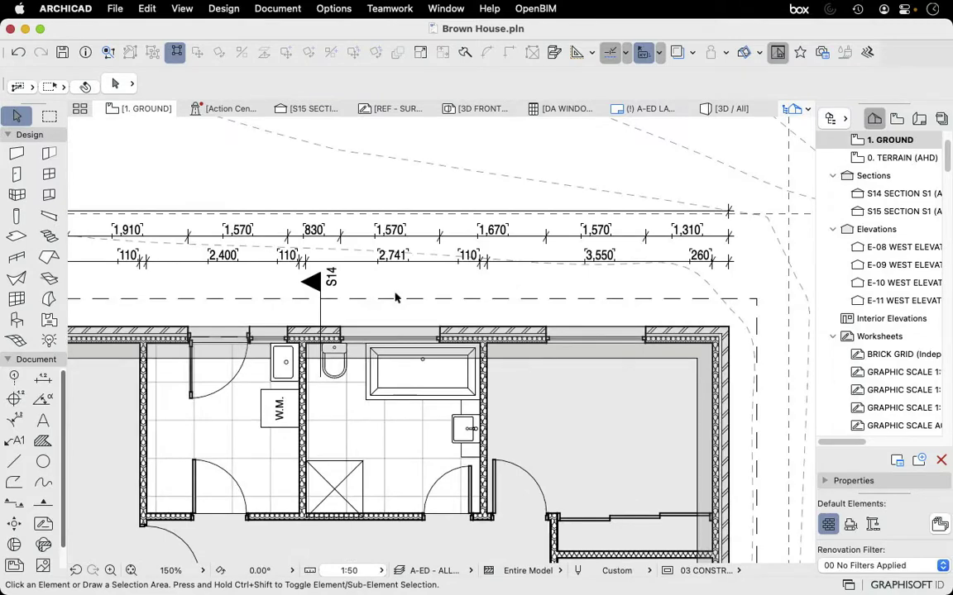
scroll(178, 291, down, 4)
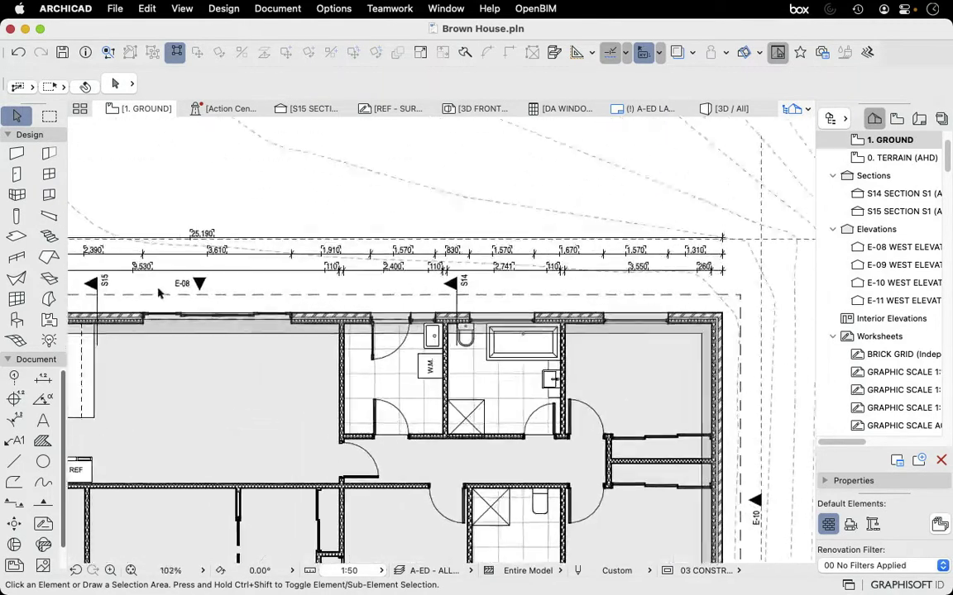